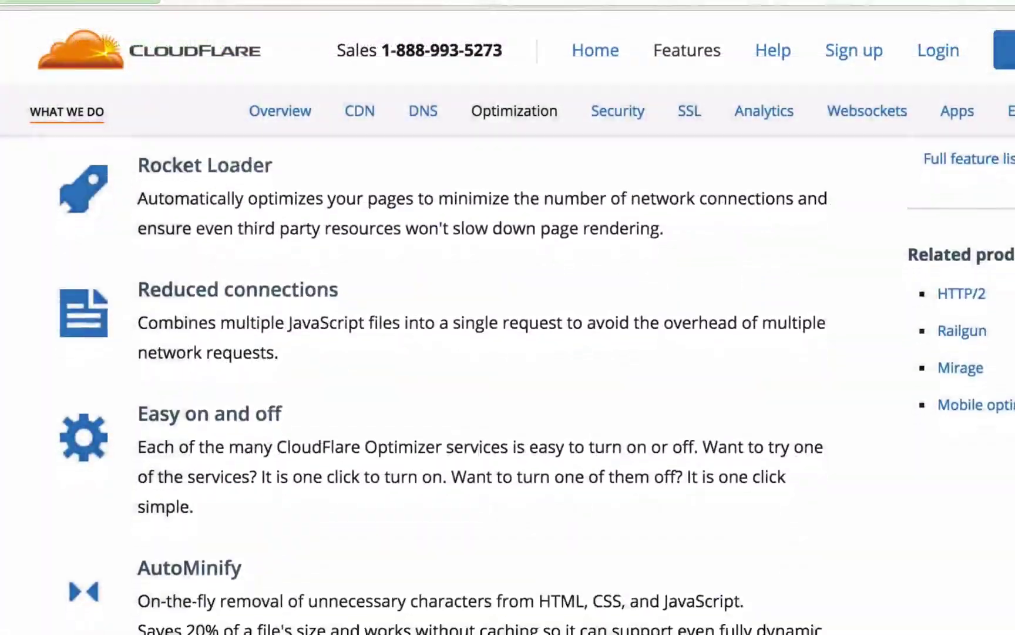
# Look over Cloudflare's optimization features, analytics, SSL modes and HTTP/2 demo, plus Google's blog post on HTTPS as a ranking signal.
pyautogui.scroll(-6, 508, 382)
pyautogui.scroll(-6, 508, 382)
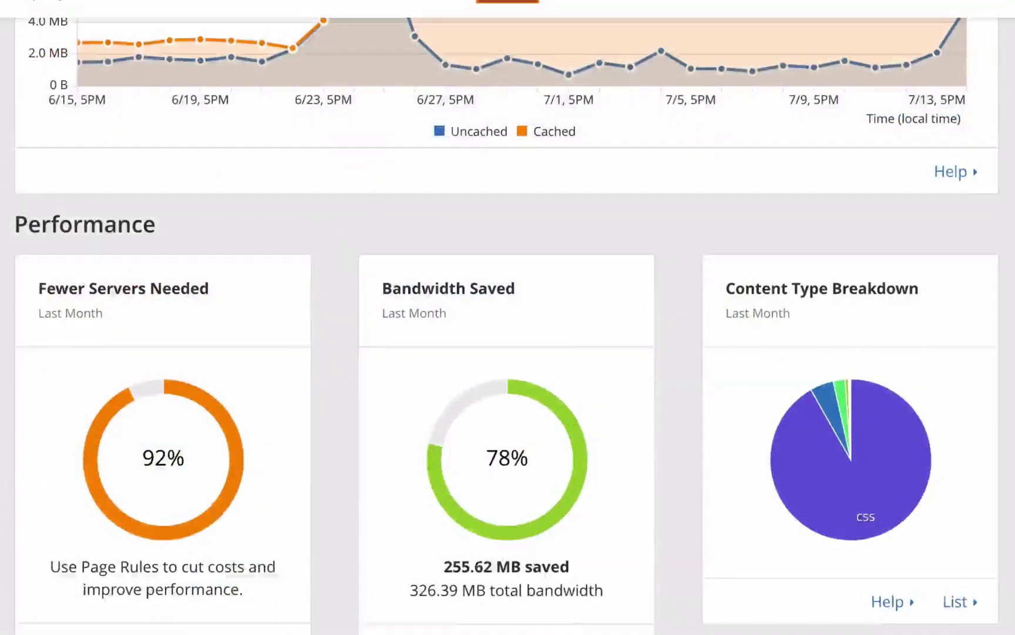
pyautogui.scroll(5, 508, 382)
pyautogui.scroll(3, 508, 317)
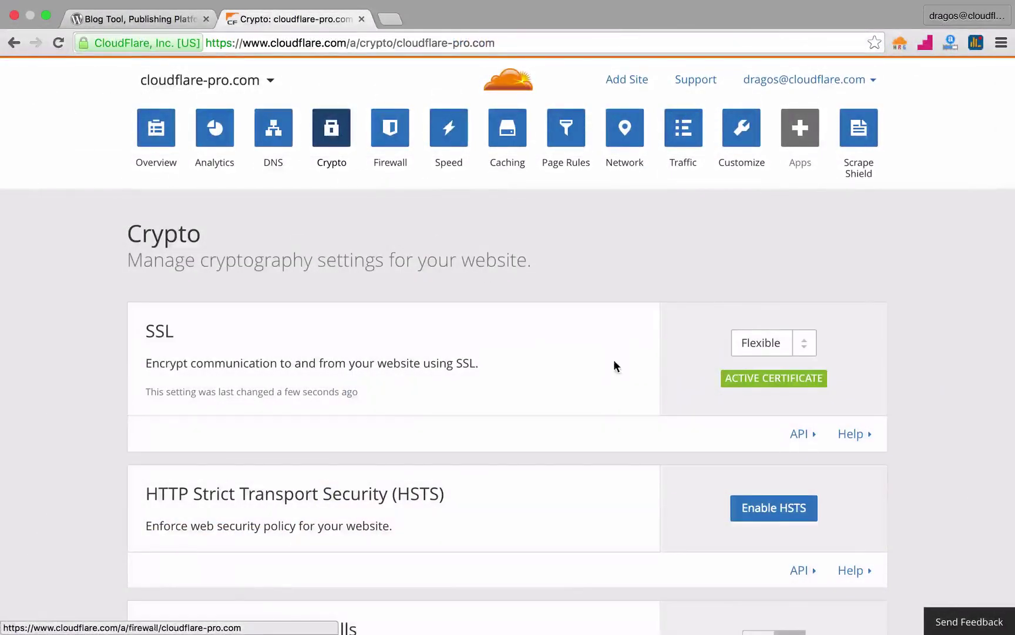
pyautogui.click(779, 345)
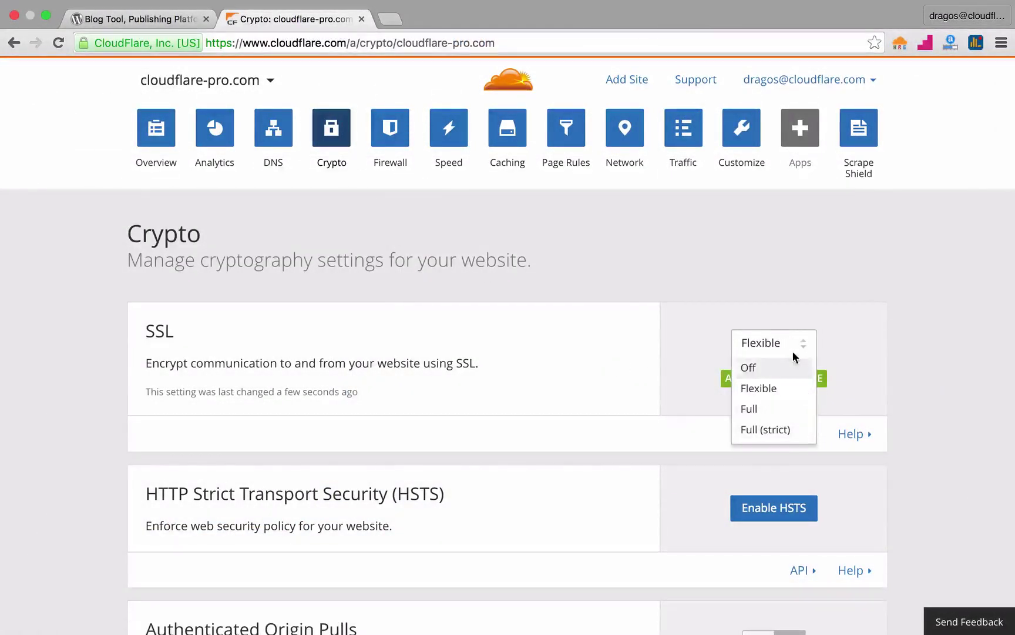
pyautogui.click(790, 351)
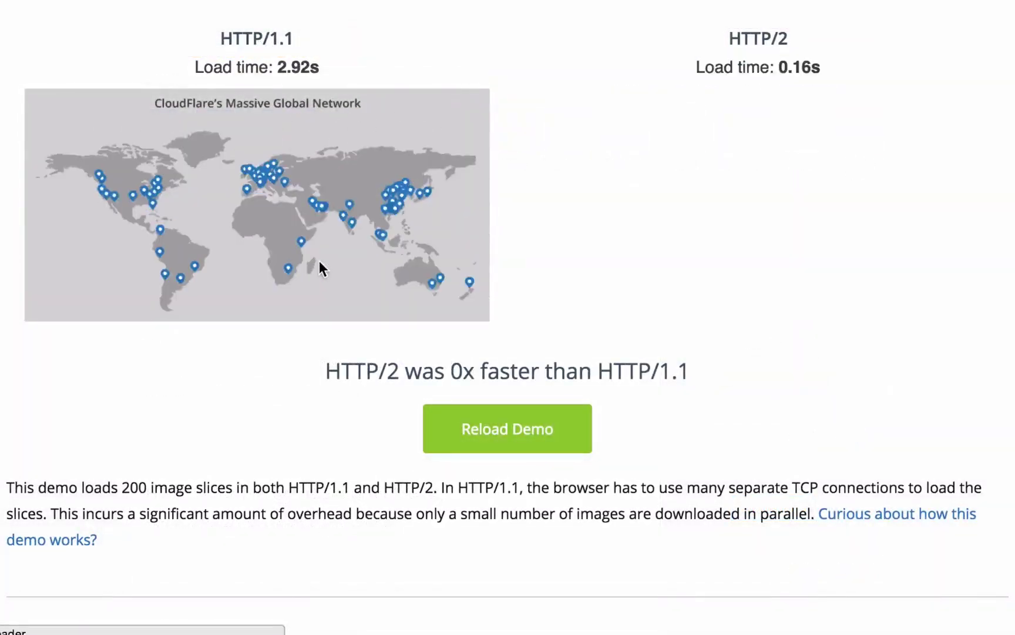
pyautogui.scroll(10, 319, 260)
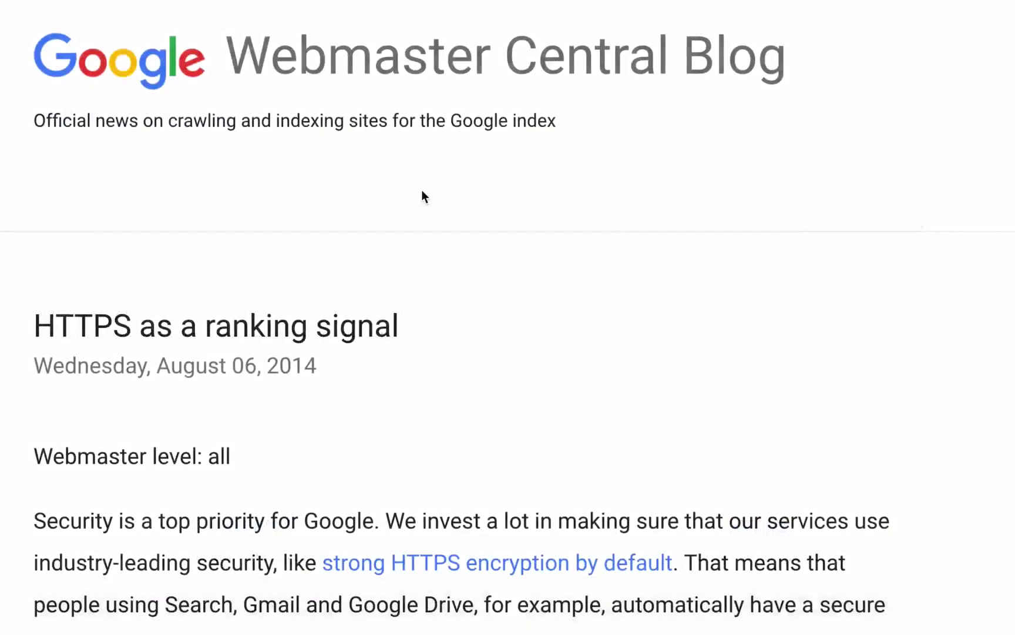
pyautogui.scroll(-3, 422, 191)
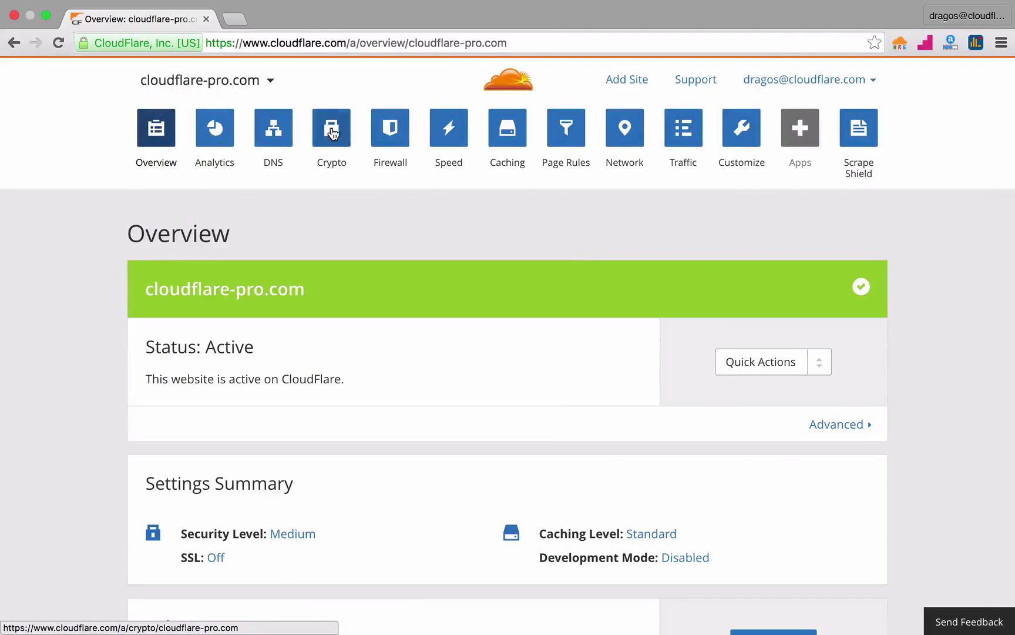
# Set the SSL mode for cloudflare-pro.com to Flexible in the Crypto settings.
pyautogui.click(333, 134)
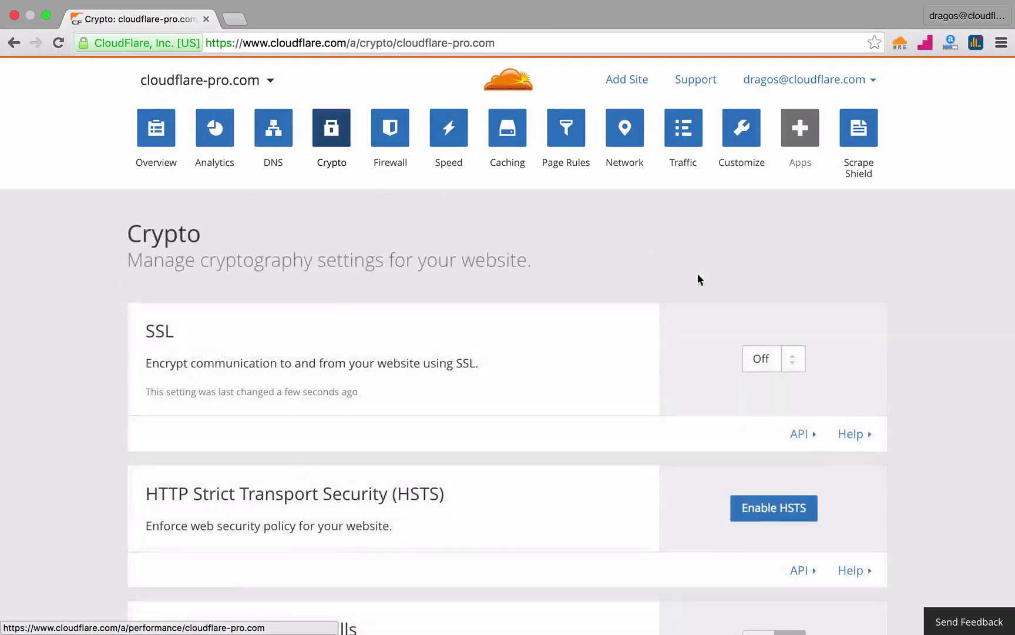
pyautogui.click(794, 359)
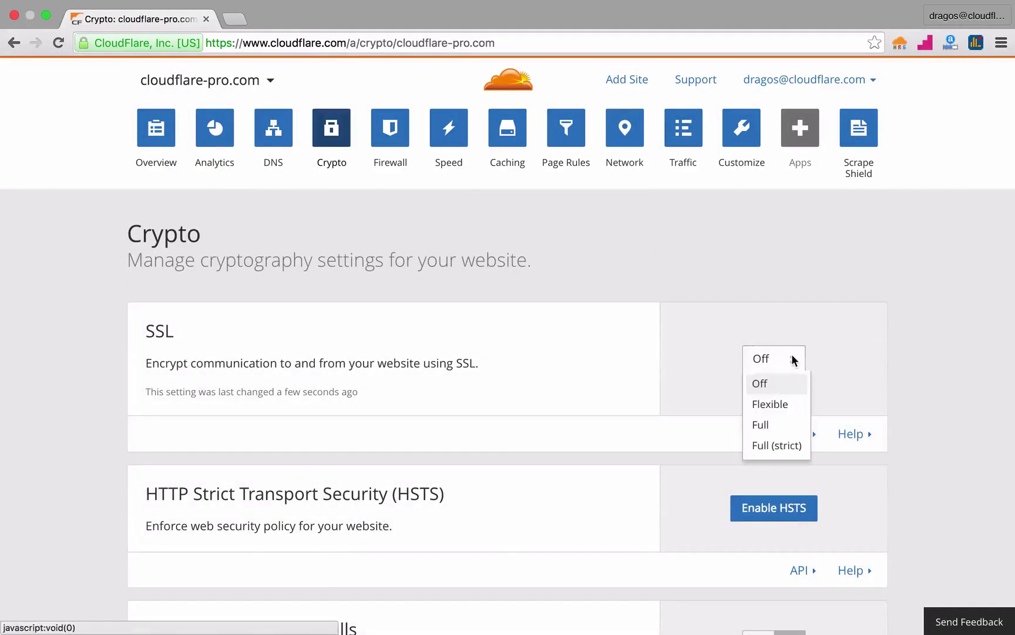
pyautogui.click(785, 404)
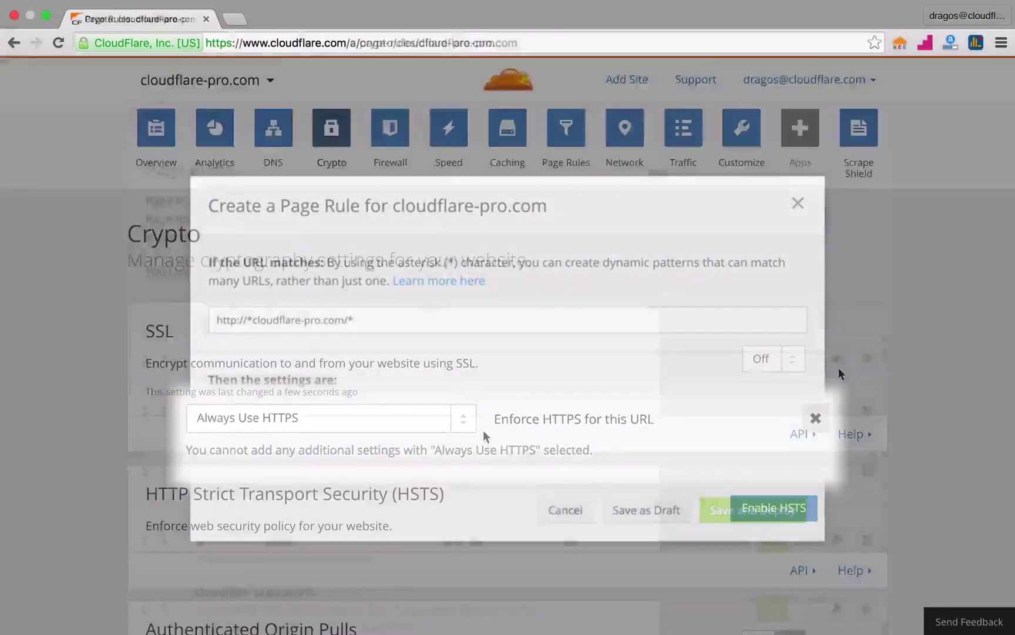
pyautogui.click(790, 365)
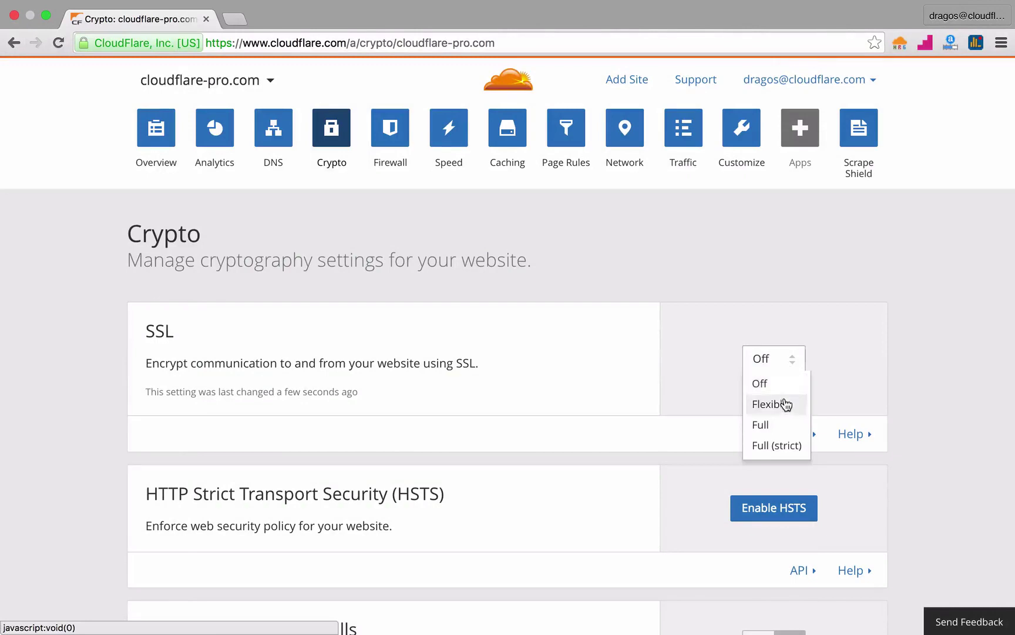
pyautogui.click(784, 403)
pyautogui.click(566, 147)
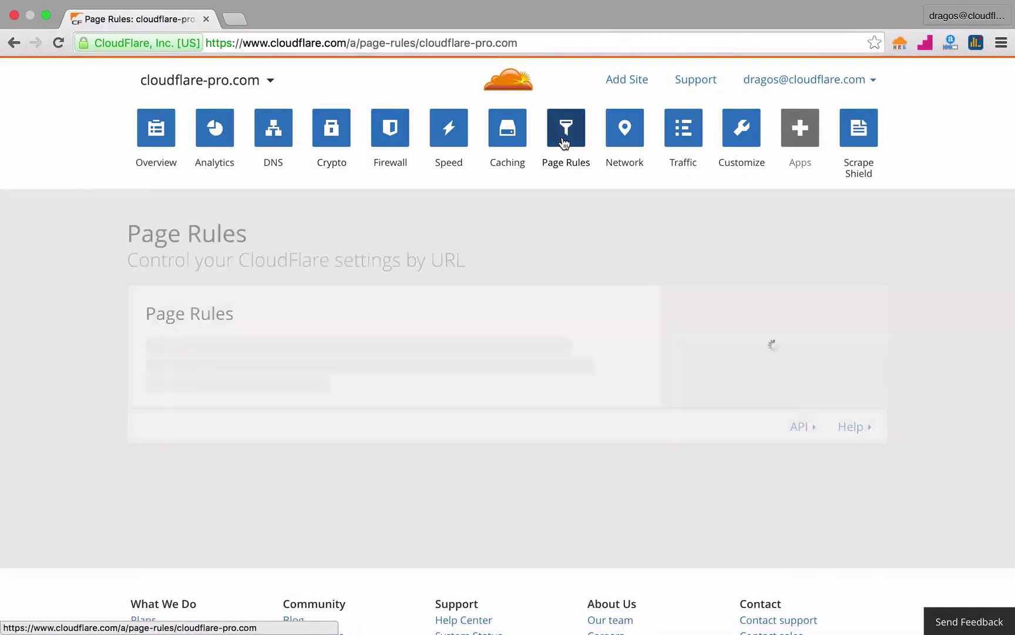
pyautogui.click(769, 367)
pyautogui.click(410, 267)
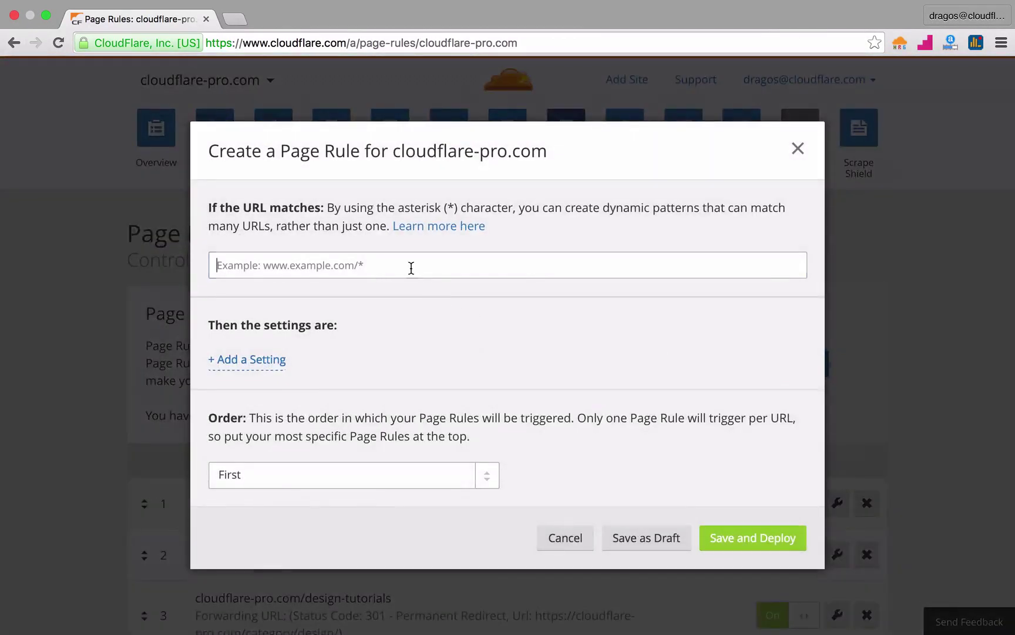
pyautogui.write('http://*cloudflare-pro.com/*')
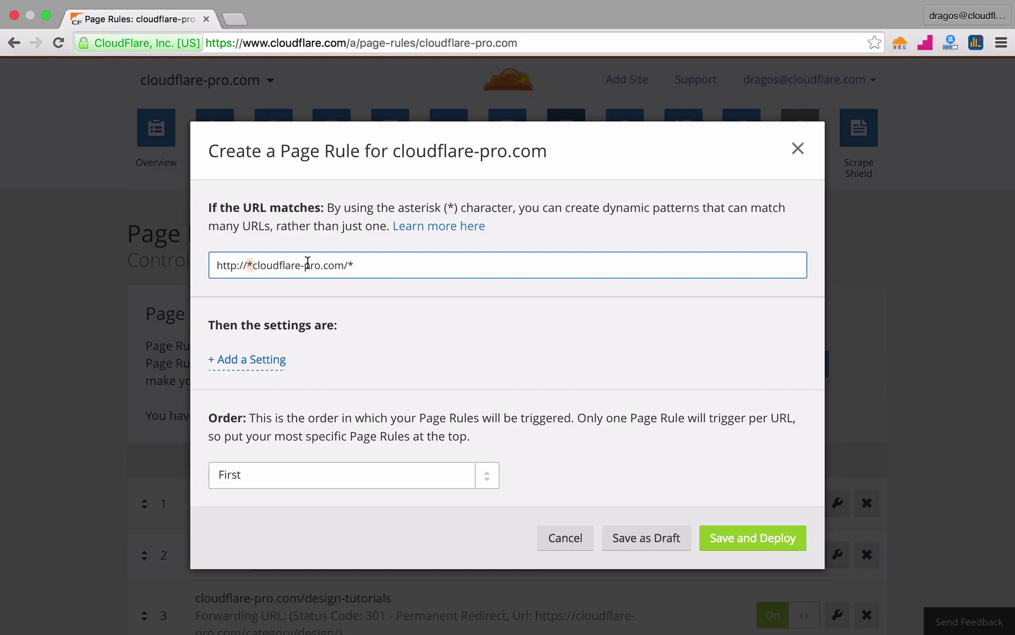
pyautogui.click(252, 361)
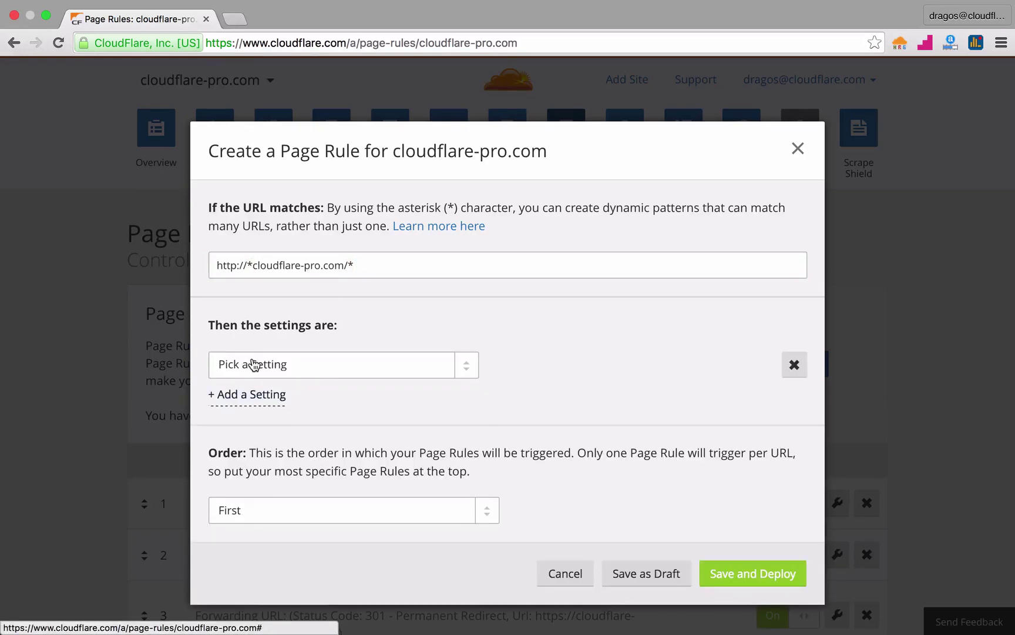
pyautogui.click(305, 370)
pyautogui.click(277, 433)
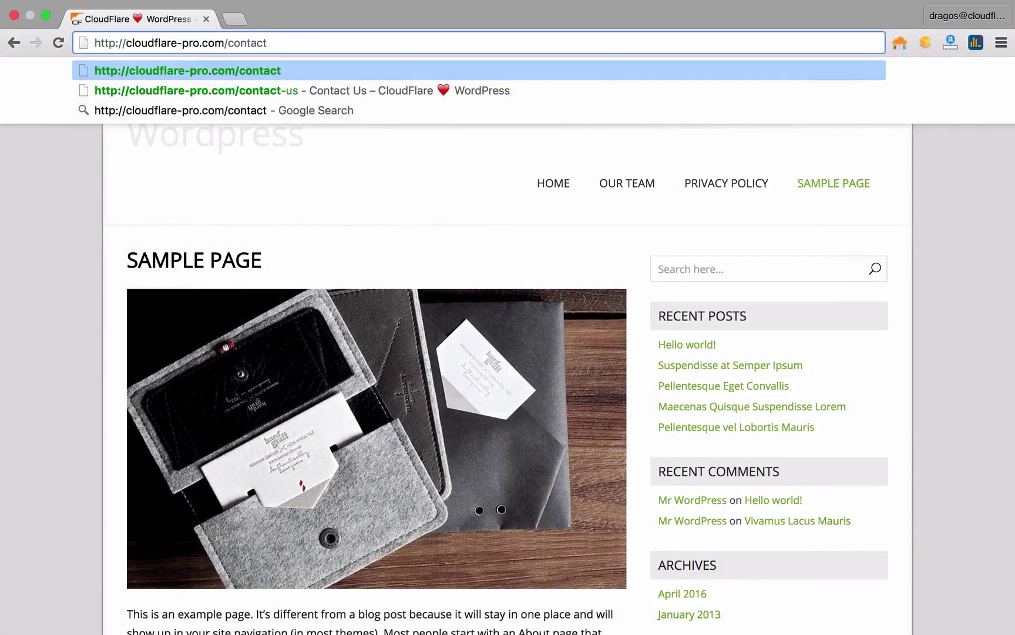
pyautogui.write('us')
pyautogui.press('Return')
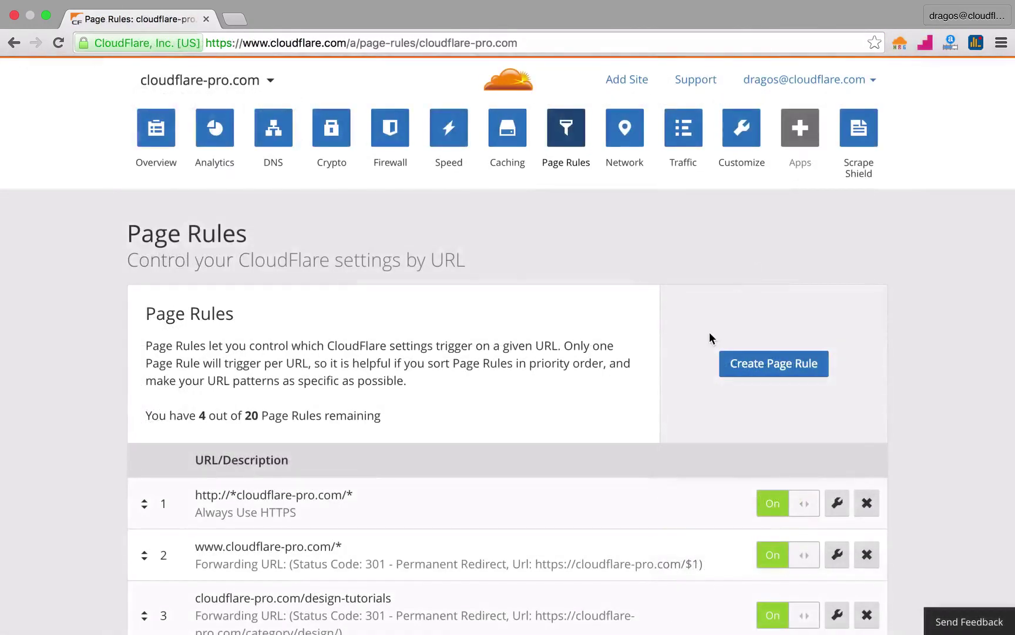
# Examine the order of the existing page rules and read Moz's article on duplicate content.
pyautogui.scroll(-5, 710, 333)
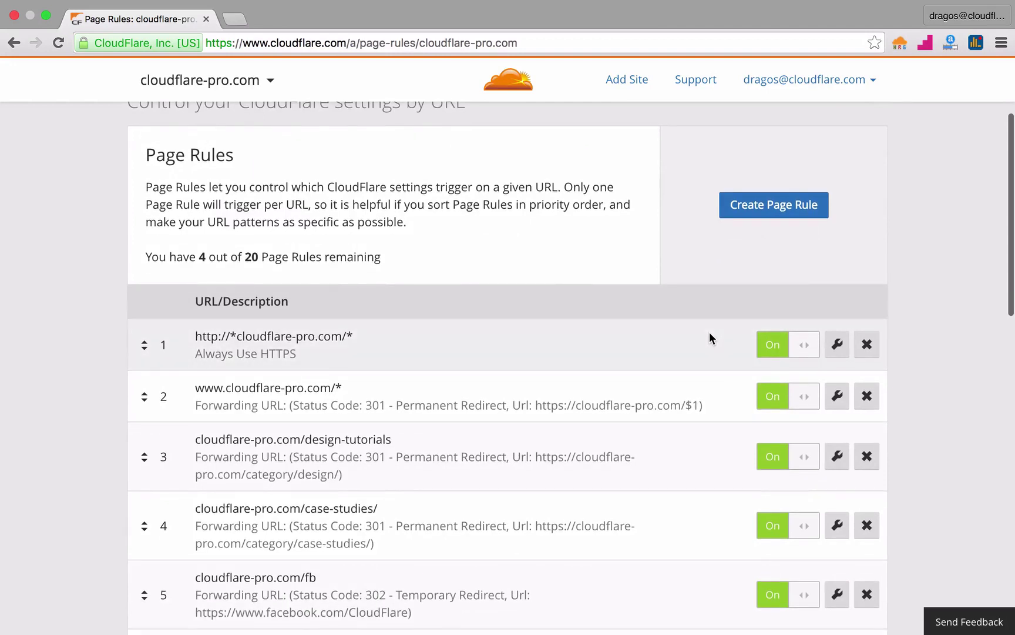
pyautogui.moveTo(144, 345); pyautogui.dragTo(170, 346)
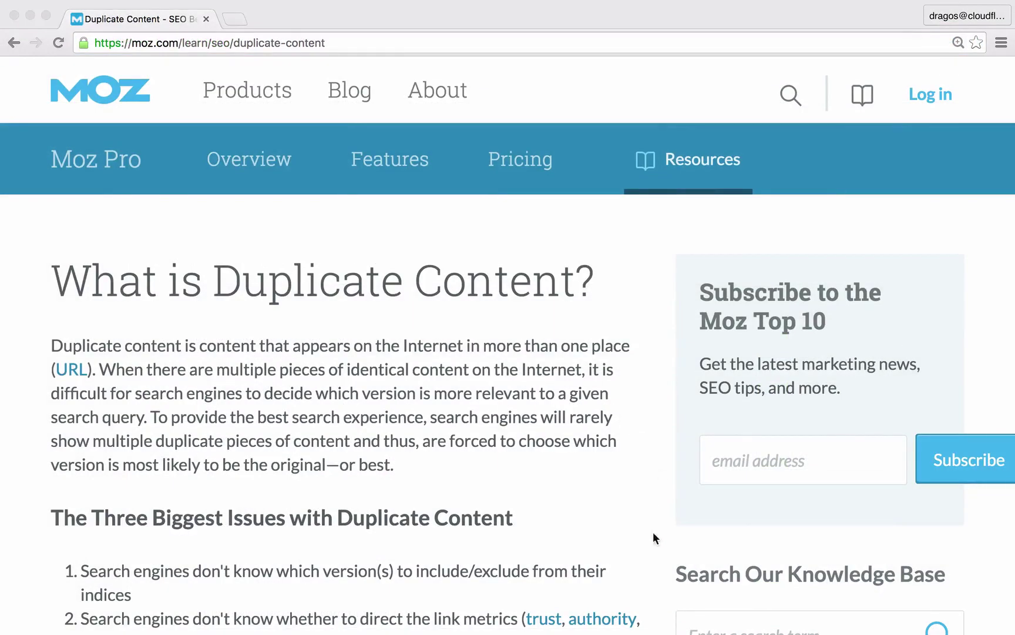
pyautogui.scroll(-5, 655, 543)
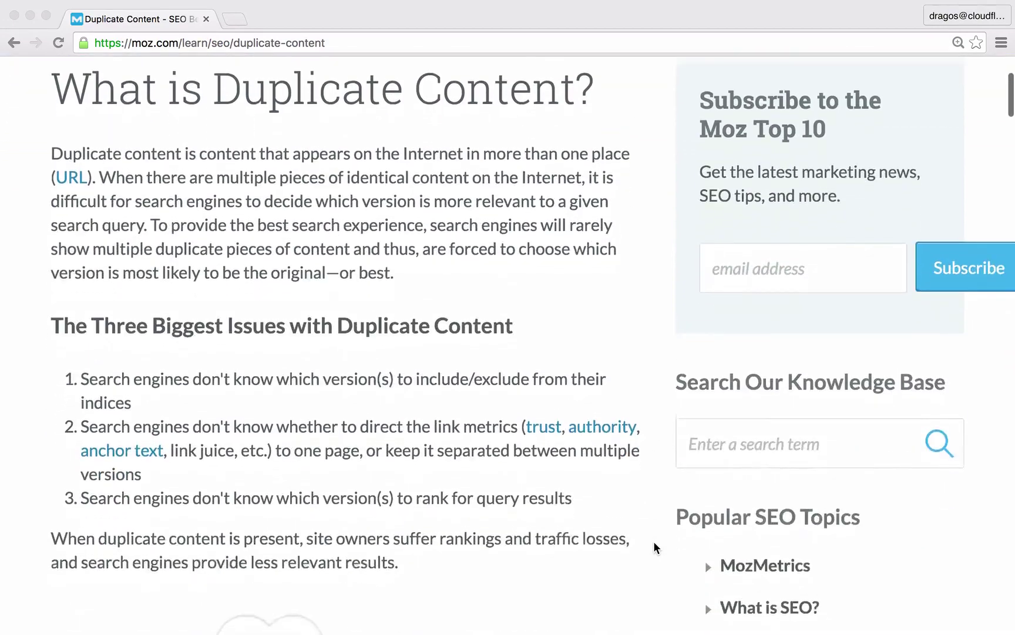
pyautogui.scroll(-9, 655, 547)
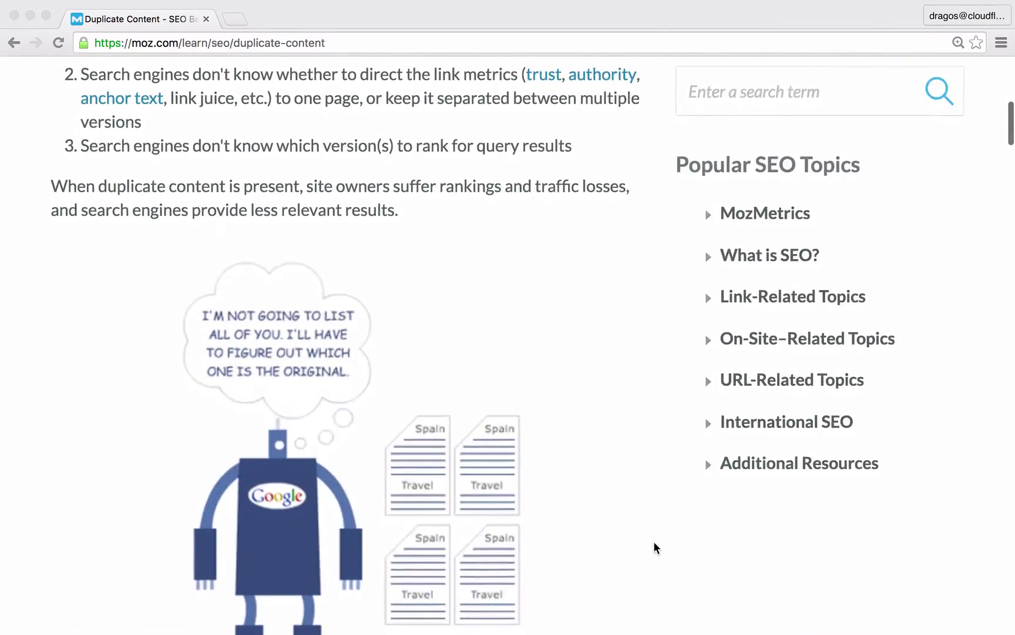
pyautogui.scroll(-1, 656, 548)
pyautogui.scroll(-2, 654, 540)
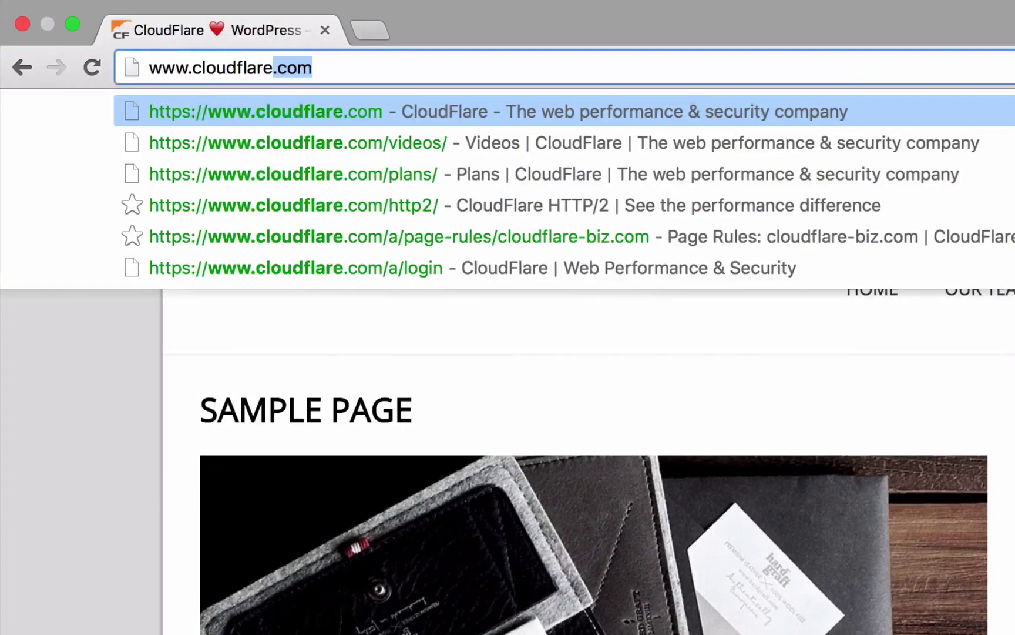
pyautogui.write('-pro')
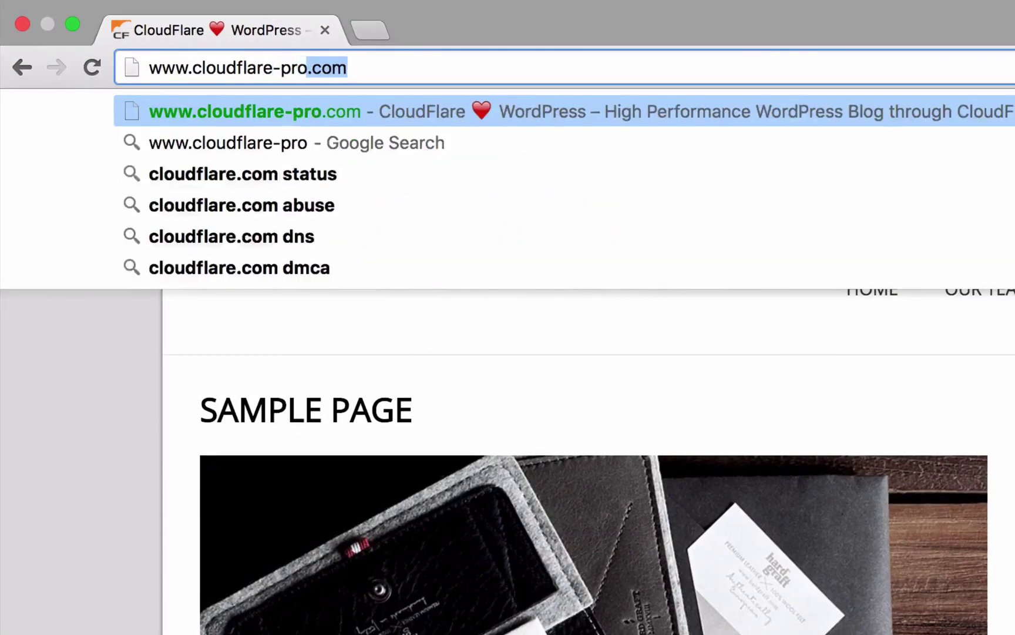
pyautogui.write('.com')
pyautogui.press('Return')
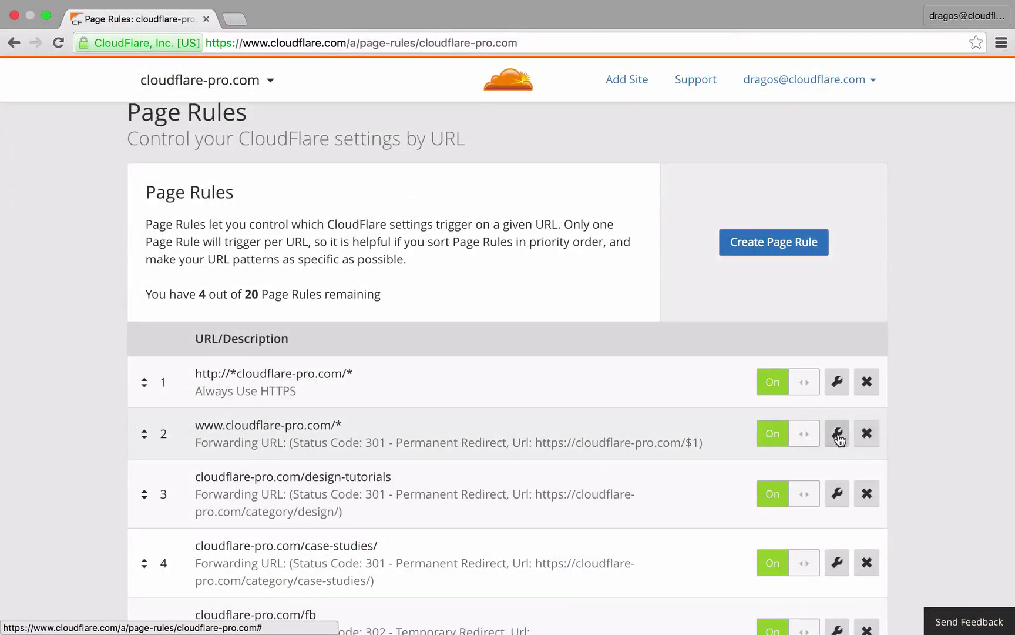
pyautogui.click(838, 435)
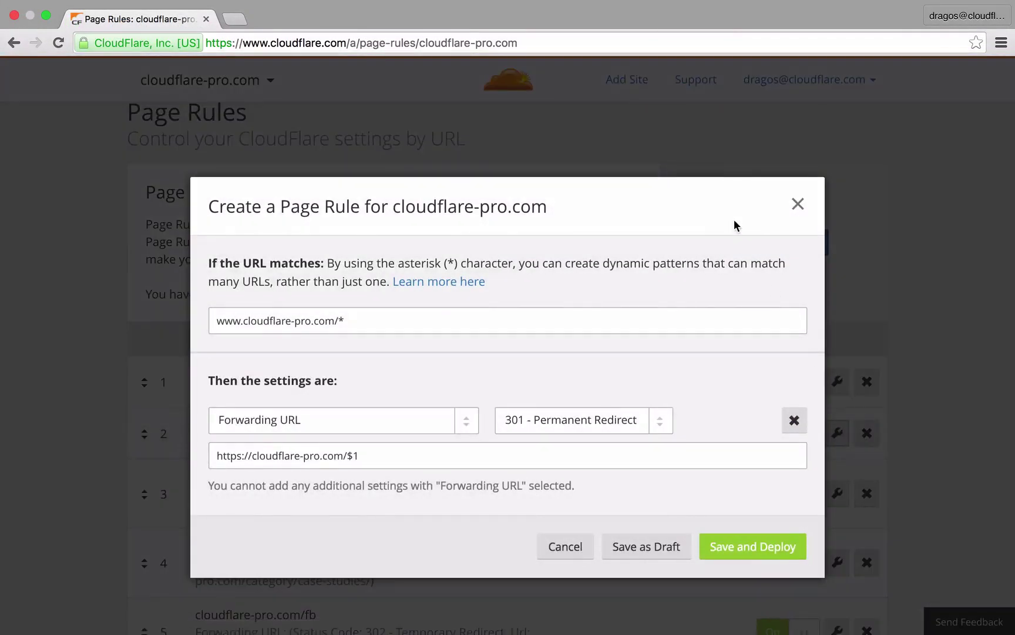
pyautogui.click(216, 321)
pyautogui.click(465, 419)
pyautogui.scroll(-2, 441, 406)
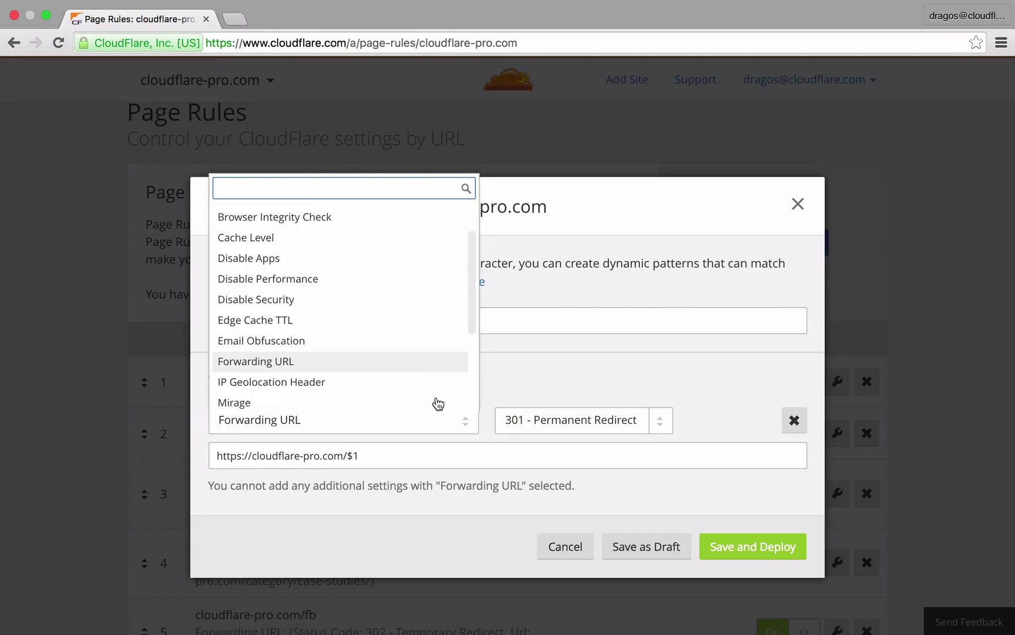
pyautogui.click(620, 363)
pyautogui.click(657, 416)
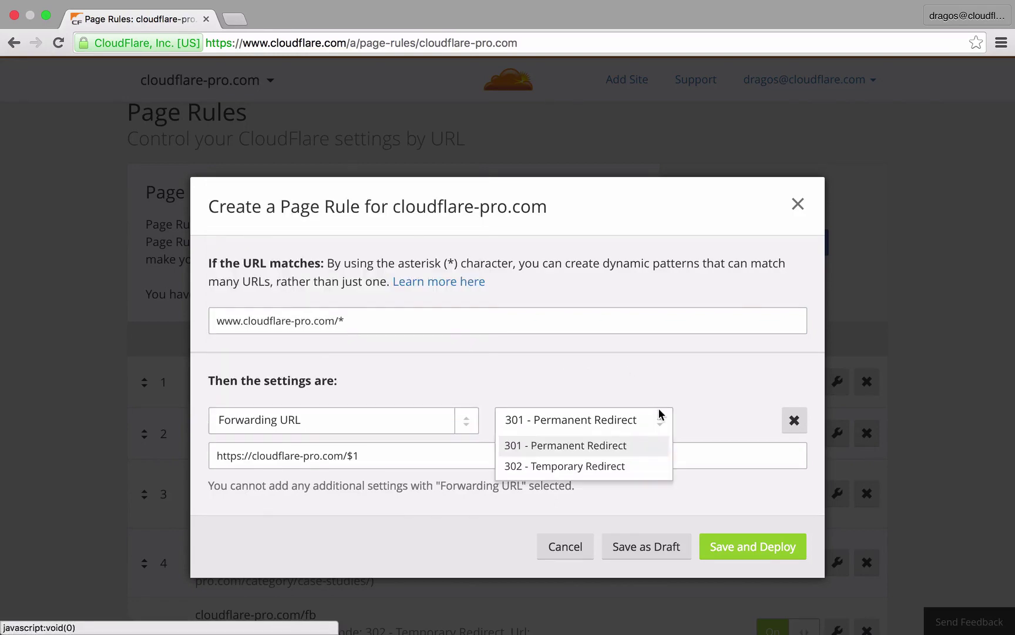
pyautogui.click(637, 446)
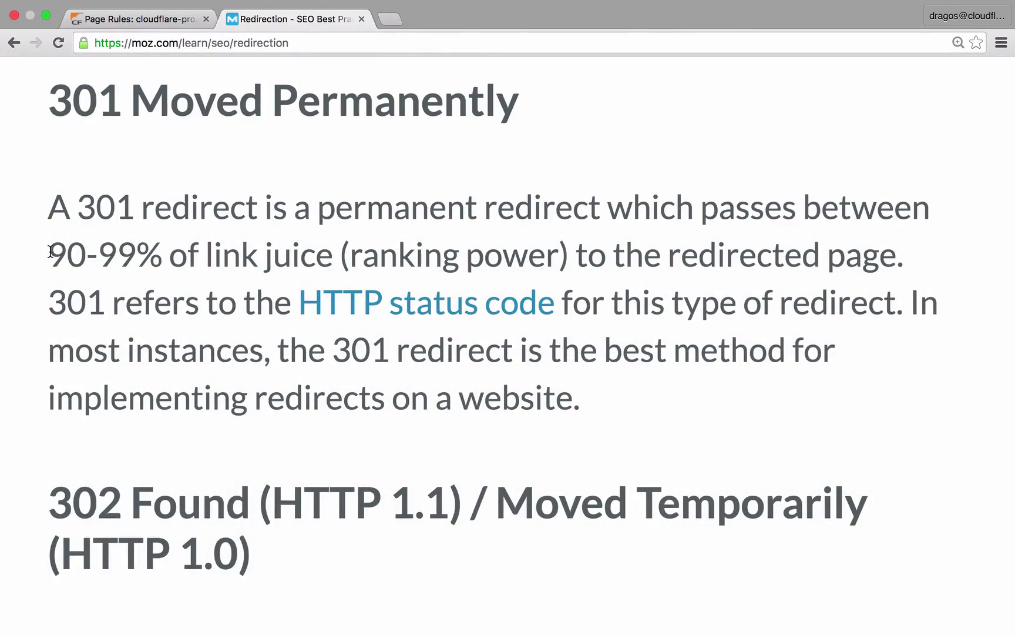
# Examine Moz's note on 301 redirect ranking power and how the rule's wildcard relates to $1 in the forwarding address.
pyautogui.moveTo(50, 251); pyautogui.dragTo(327, 257)
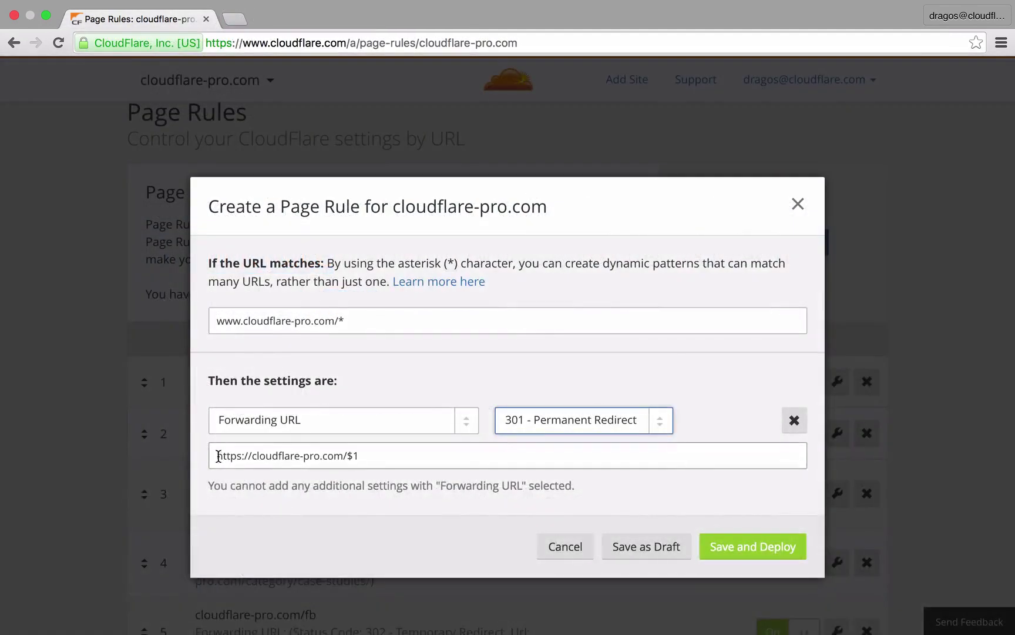
pyautogui.moveTo(217, 456); pyautogui.dragTo(231, 456)
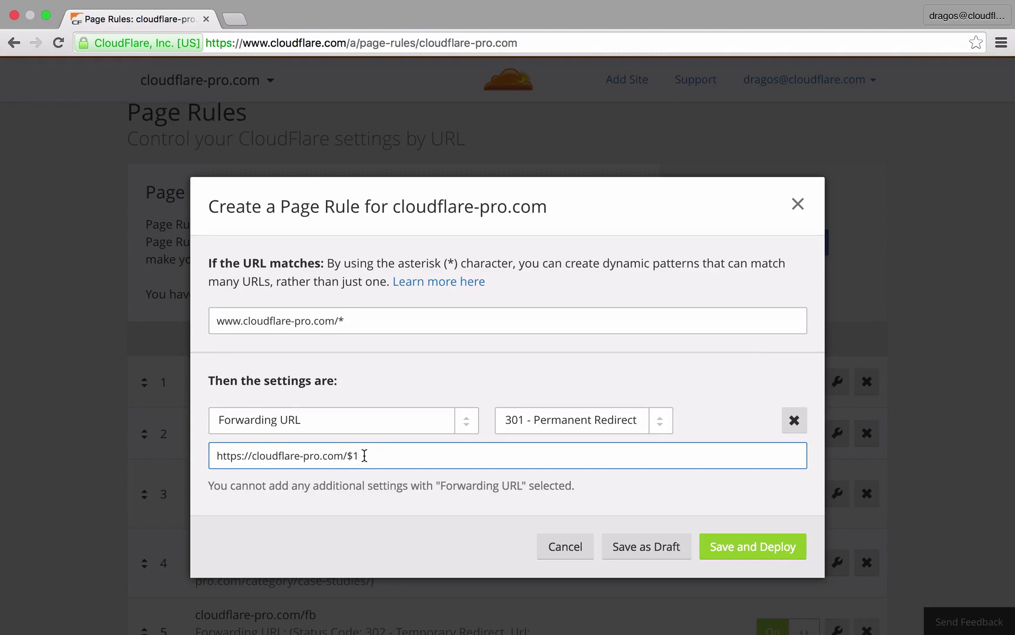
pyautogui.click(361, 323)
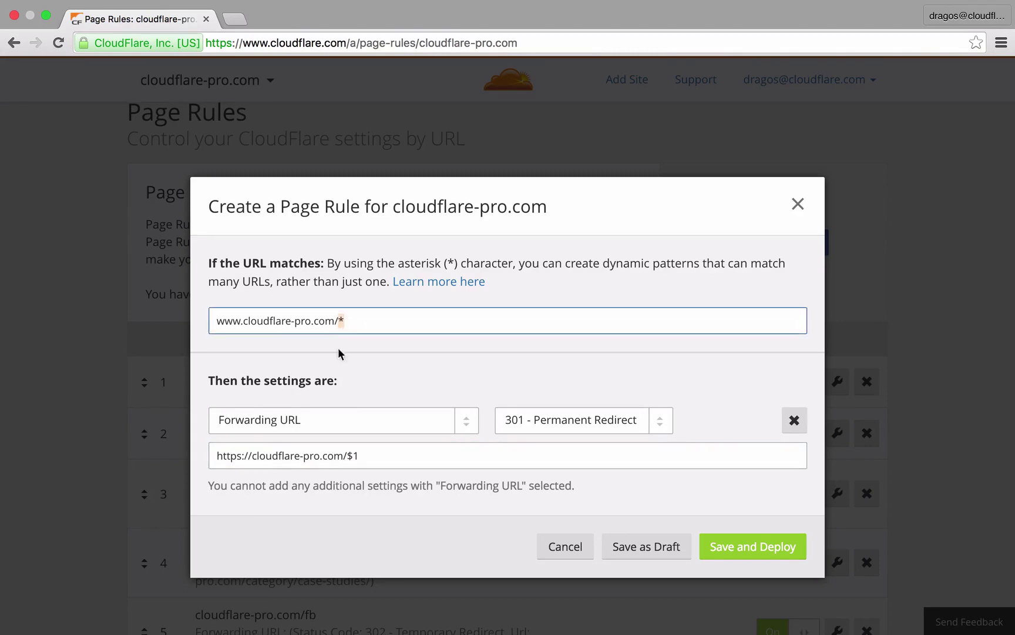
pyautogui.click(359, 455)
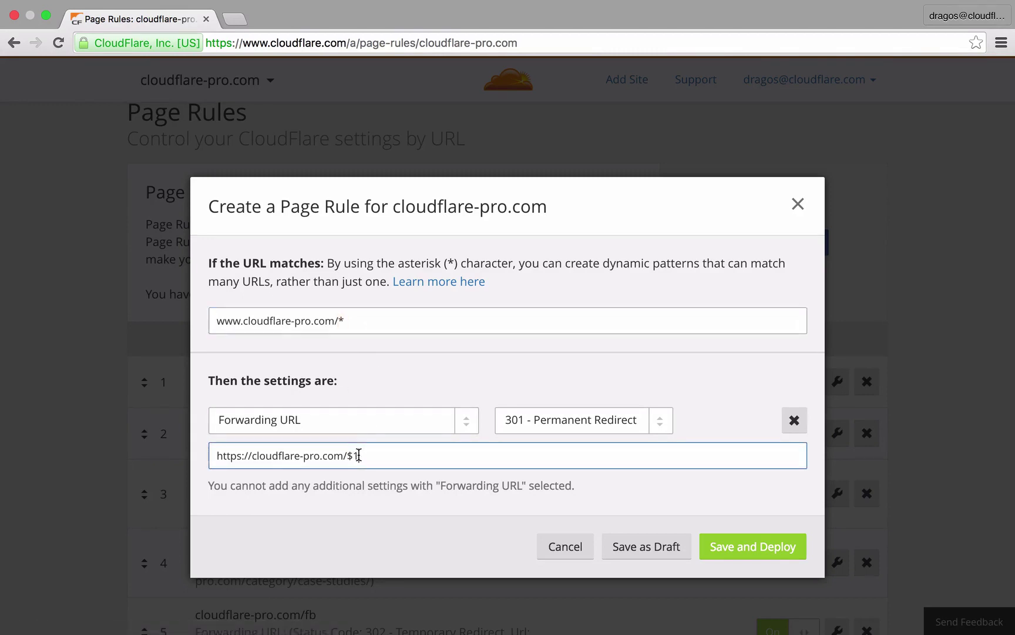
pyautogui.click(339, 321)
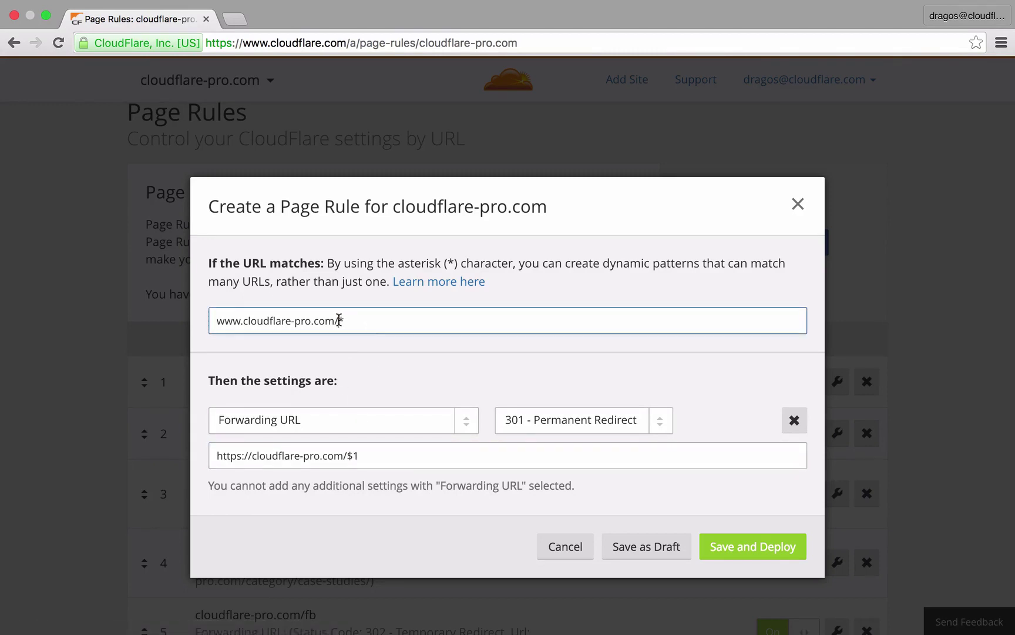
pyautogui.click(218, 321)
pyautogui.write('*')
pyautogui.click(374, 461)
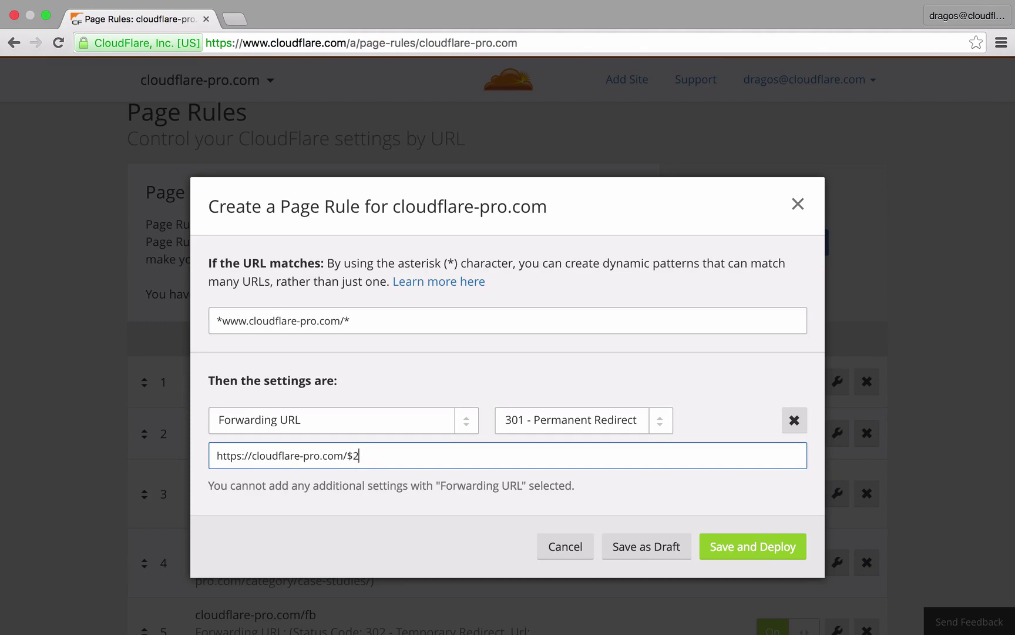
pyautogui.click(222, 320)
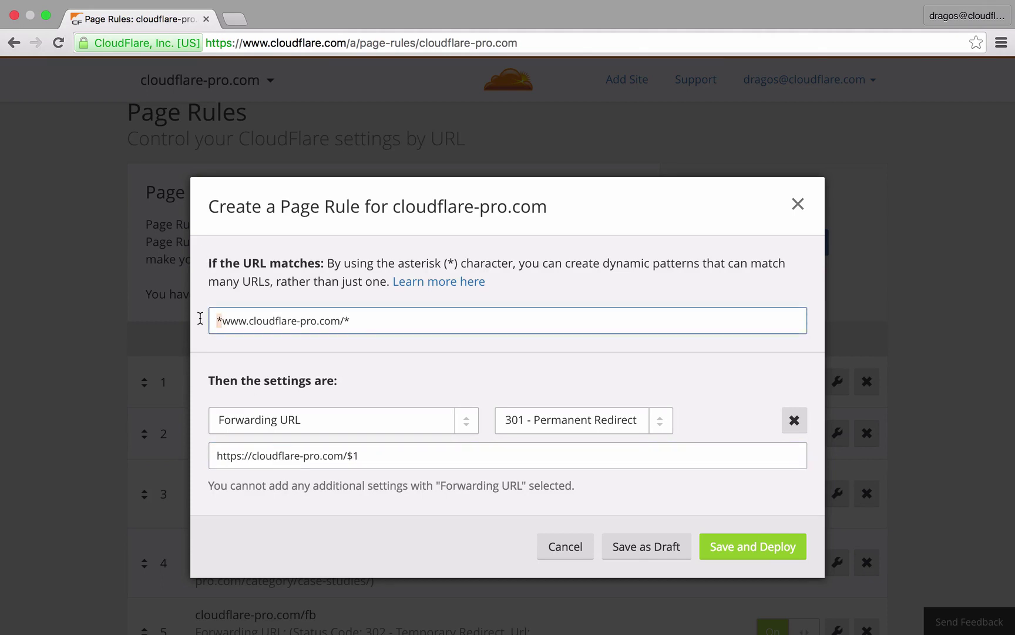
pyautogui.press('BackSpace')
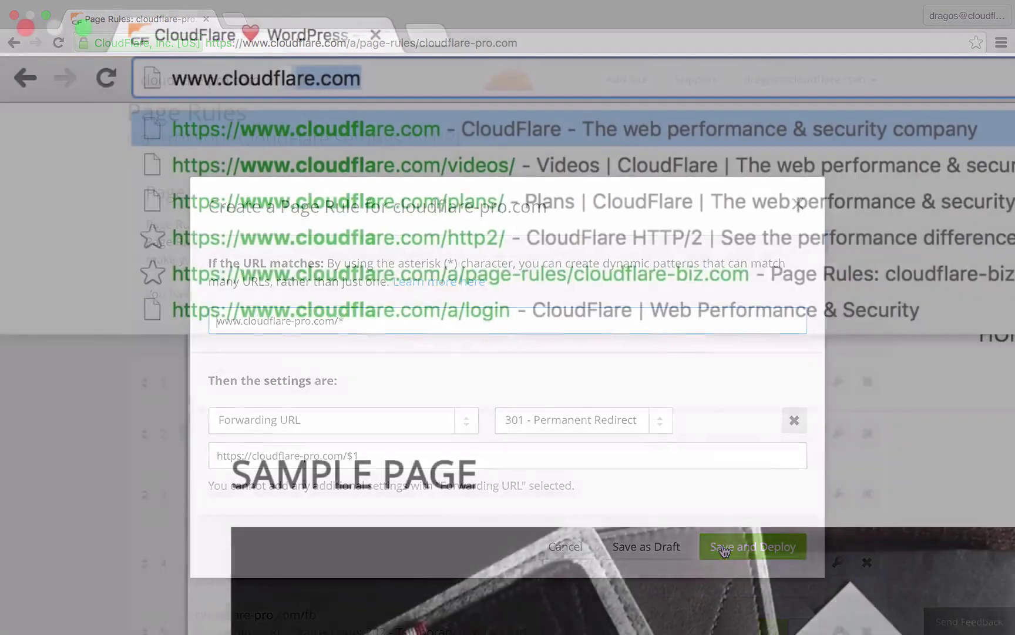
pyautogui.write('are-pro')
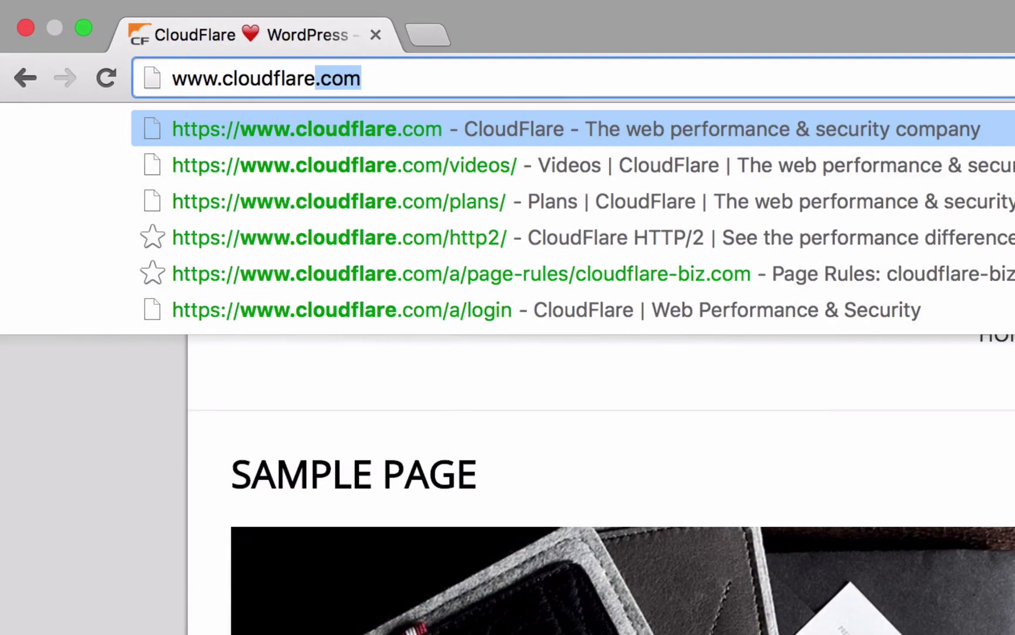
pyautogui.write('.com')
pyautogui.press('Return')
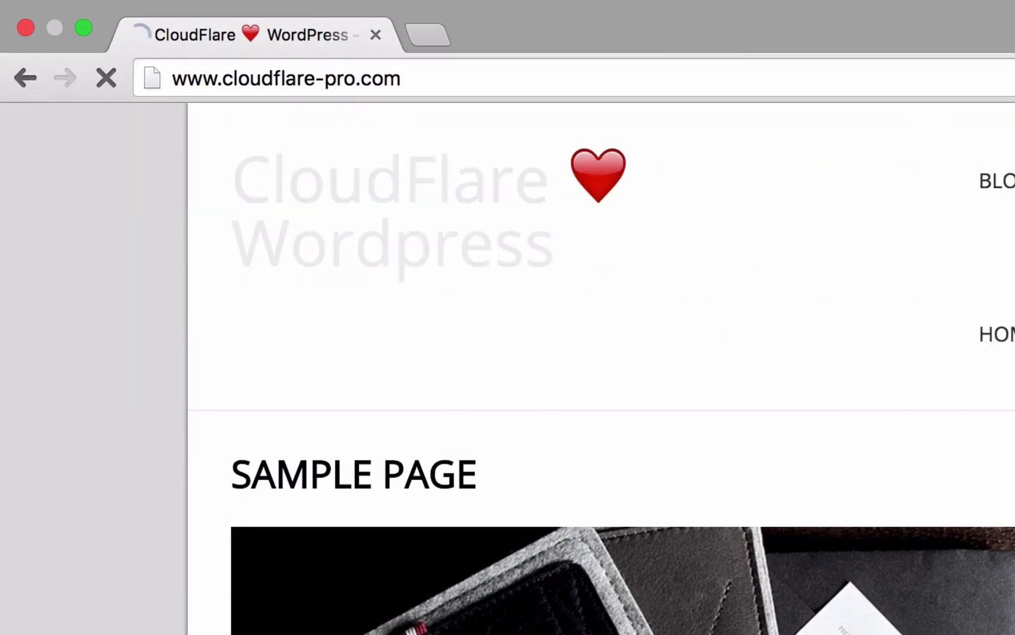
# Examine the forwarding address of the cloudflare-pro.com/design-tutorials page rule and close the rule without saving.
pyautogui.scroll(3, 911, 254)
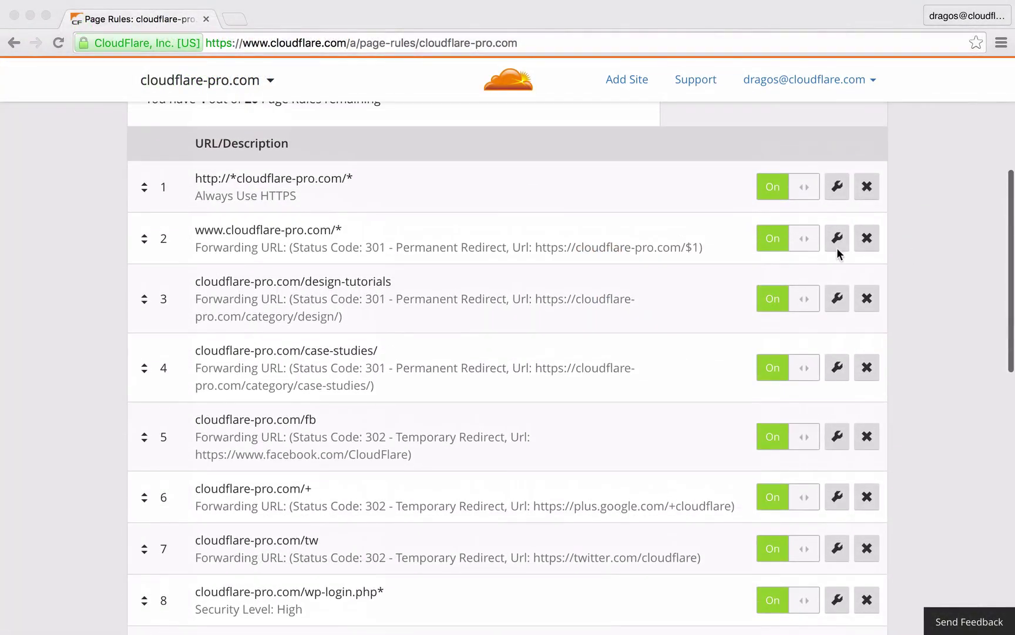
pyautogui.scroll(-2, 993, 241)
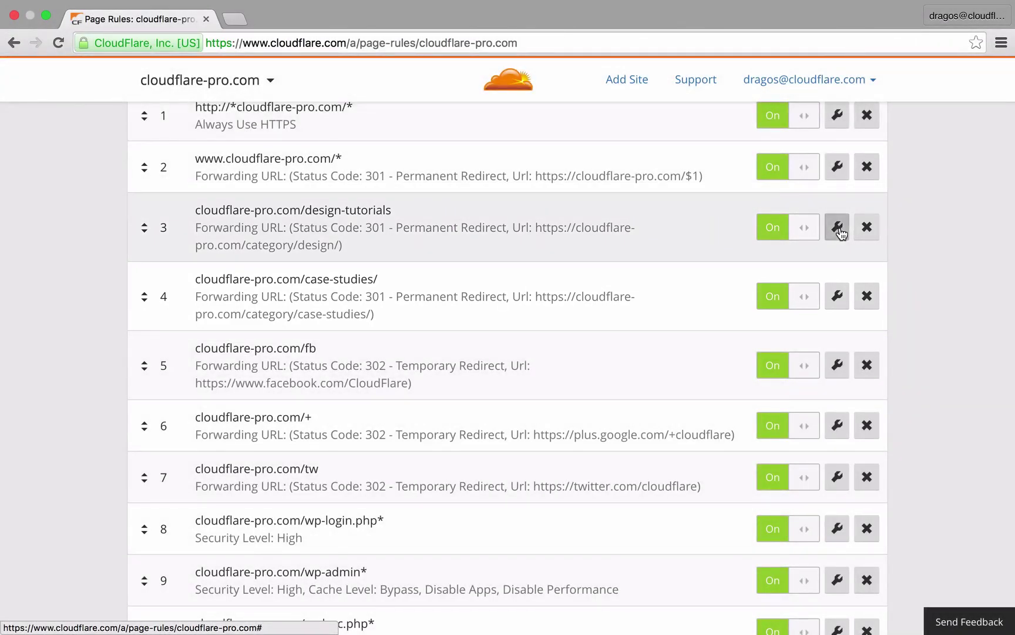
pyautogui.click(838, 228)
pyautogui.click(528, 462)
pyautogui.press('super+a')
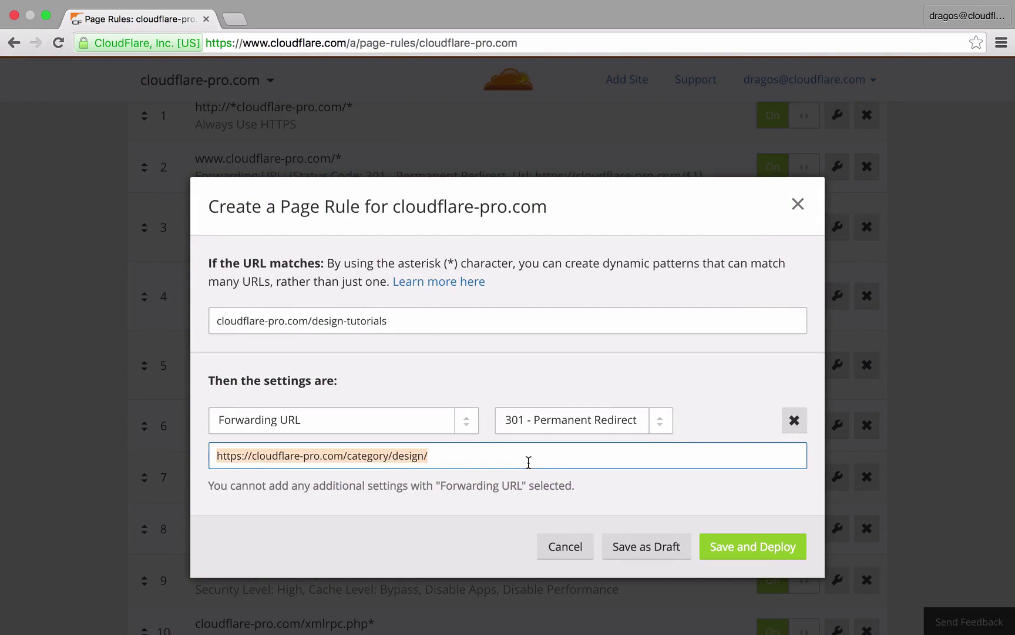
pyautogui.click(576, 548)
# Examine the forwarding address of the cloudflare-pro.com/case-studies/ page rule and close the rule without saving.
pyautogui.click(837, 296)
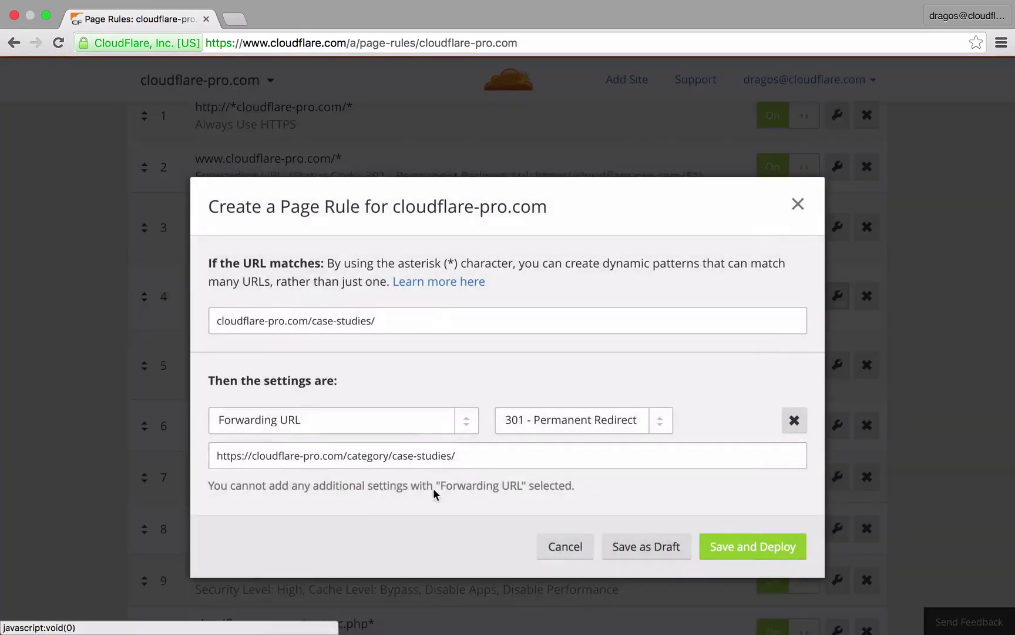
pyautogui.doubleClick(443, 453)
pyautogui.tripleClick(443, 452)
pyautogui.click(578, 546)
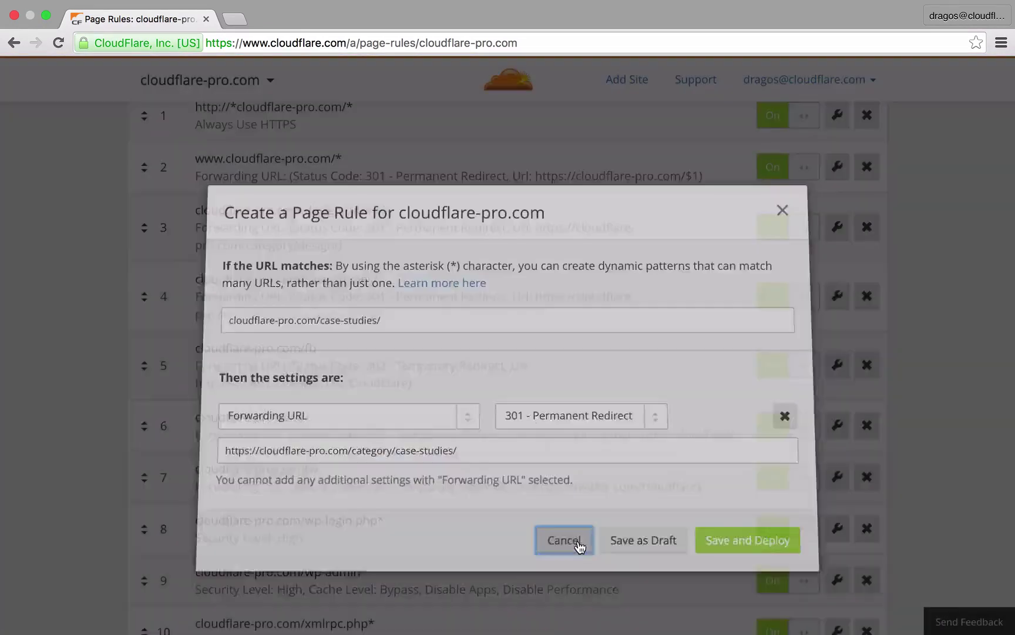
# Open the cloudflare-pro.com/fb page rule and examine its forwarding address and URL pattern.
pyautogui.scroll(-1, 577, 540)
pyautogui.scroll(-5, 578, 540)
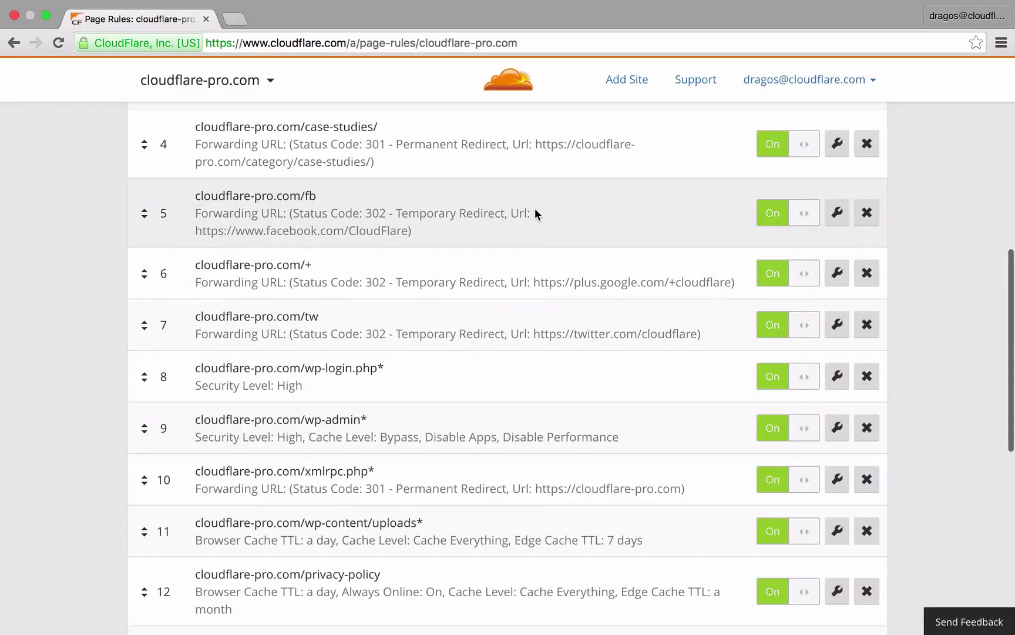
pyautogui.click(838, 212)
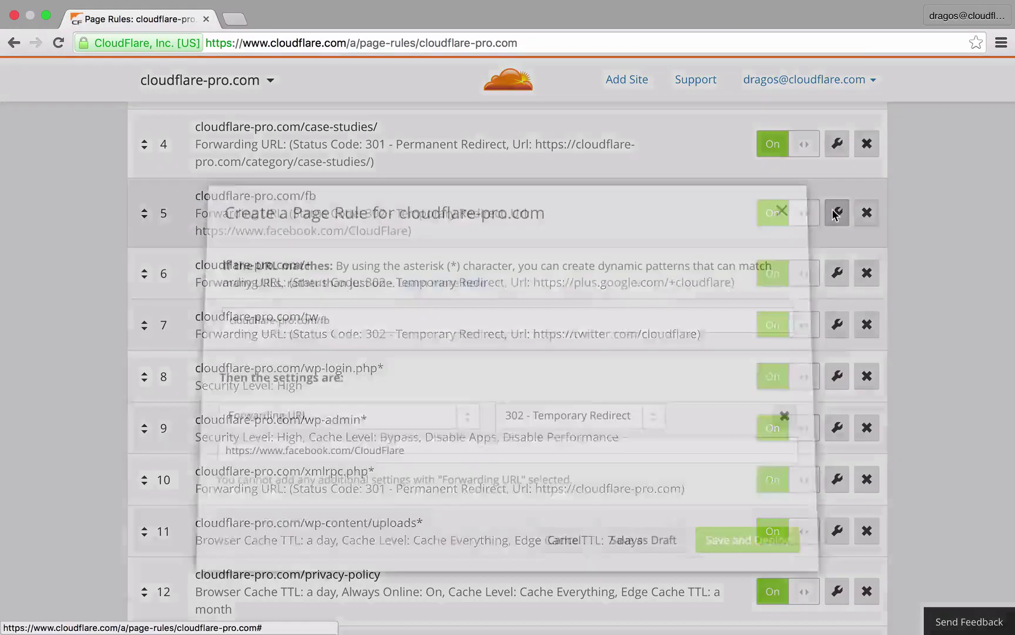
pyautogui.moveTo(437, 456); pyautogui.dragTo(433, 402)
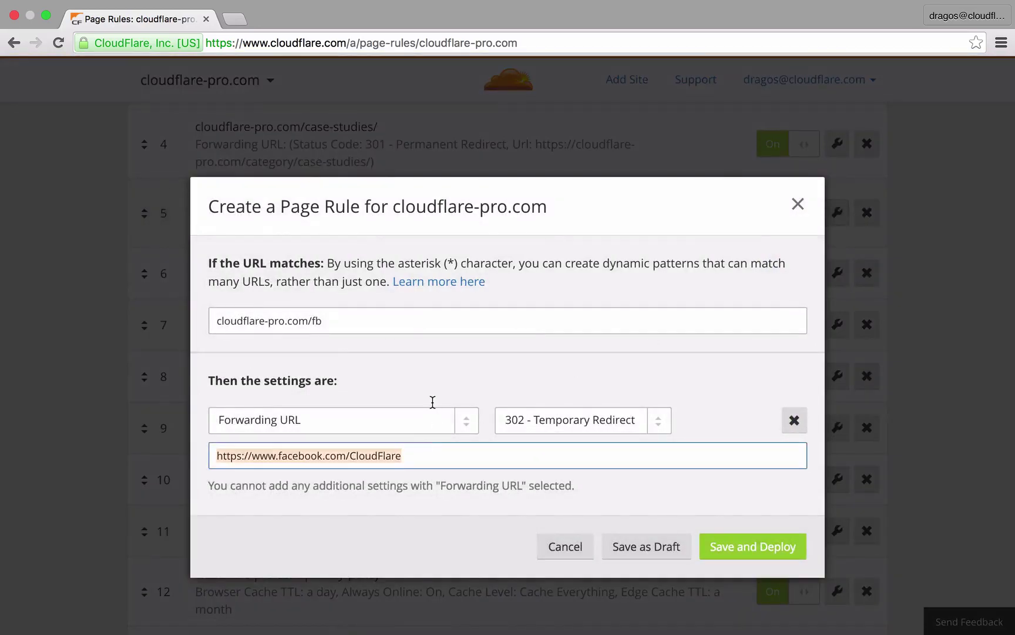
pyautogui.moveTo(339, 323); pyautogui.dragTo(333, 283)
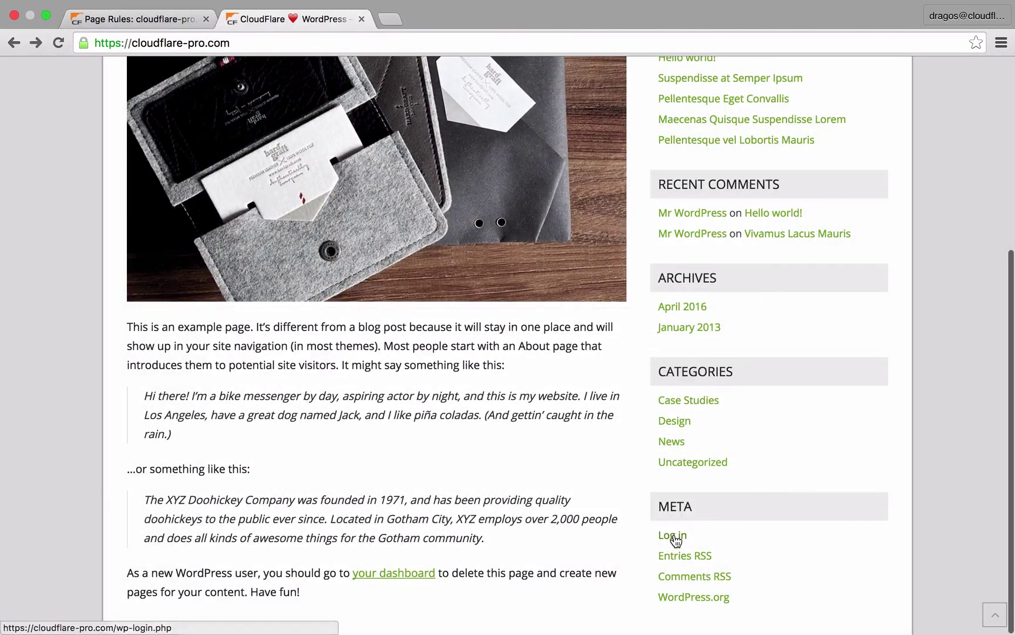
# Go from the sample page's Log in link to the WordPress dashboard and open its Settings.
pyautogui.click(673, 535)
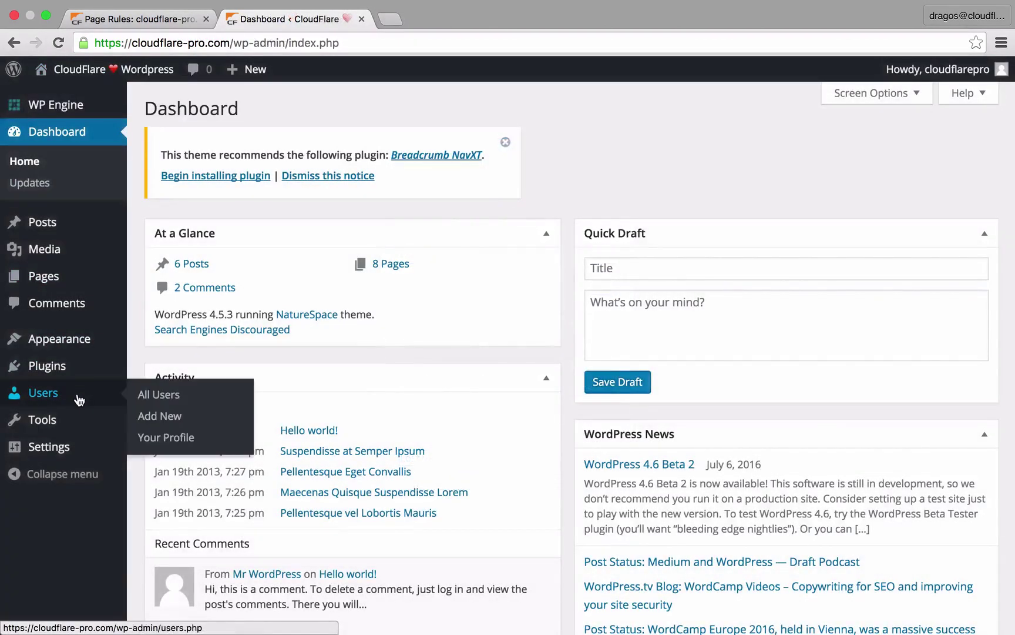
pyautogui.moveTo(66, 450)
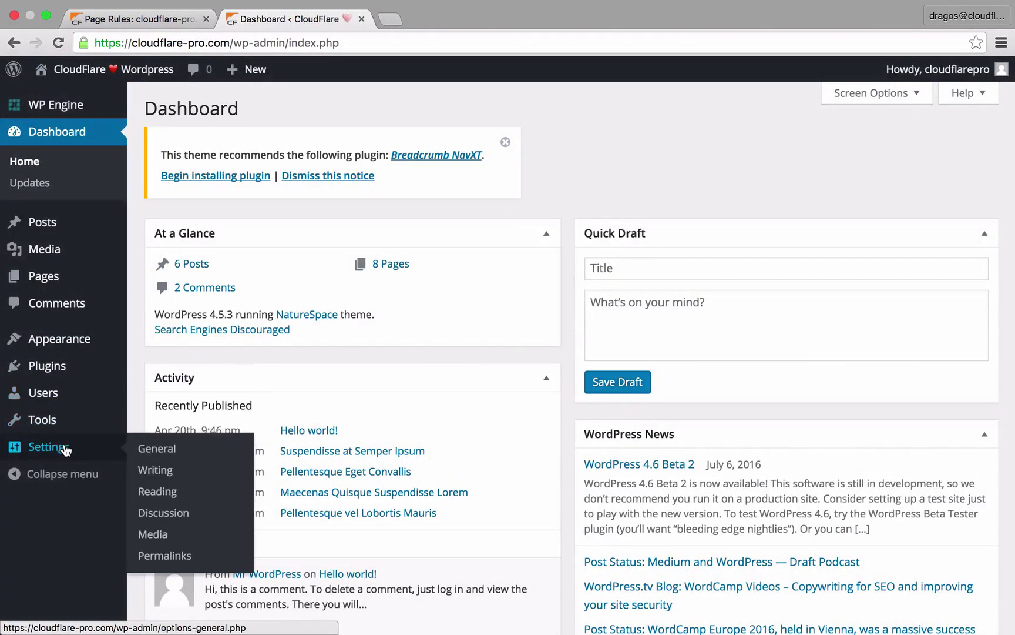
pyautogui.click(66, 450)
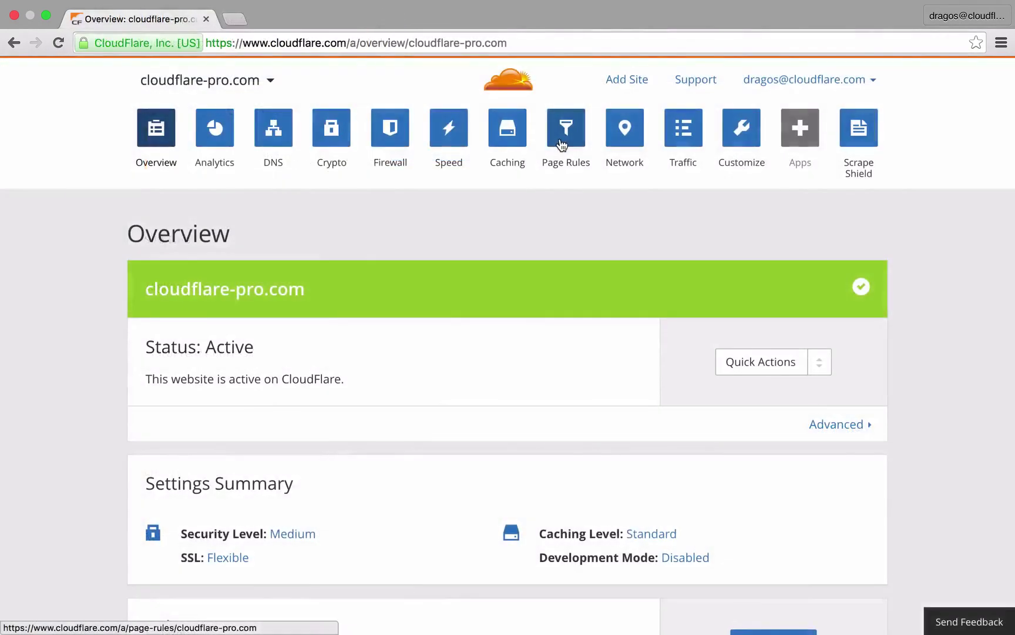
# Open the cloudflare-pro.com/wp-login.php* page rule for editing and examine the wp-login.php* part of its pattern.
pyautogui.click(565, 135)
pyautogui.scroll(-10, 570, 253)
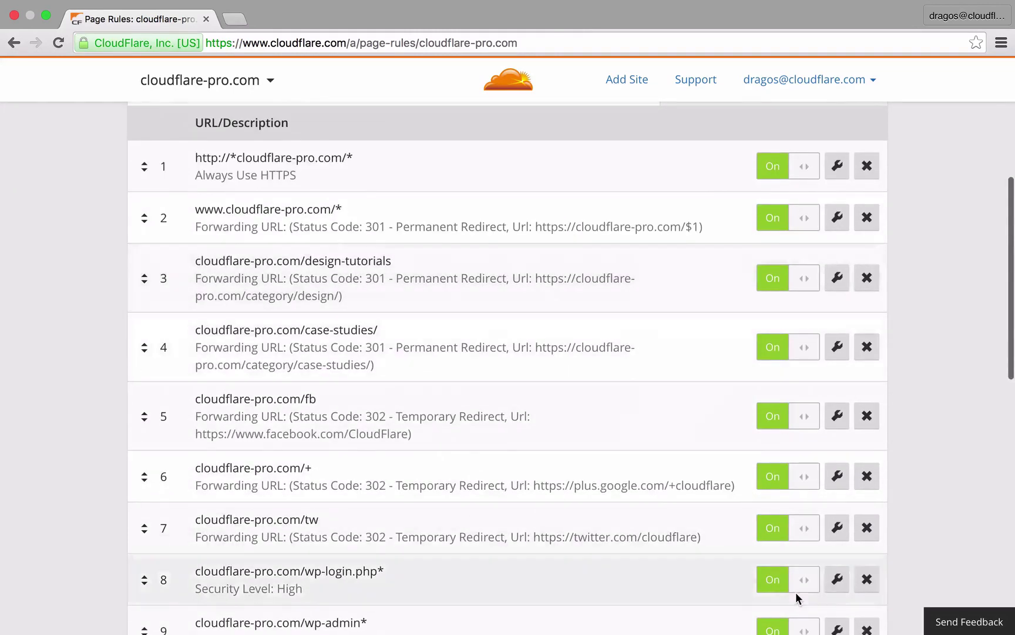
pyautogui.click(837, 578)
pyautogui.moveTo(222, 318); pyautogui.dragTo(375, 313)
pyautogui.click(391, 318)
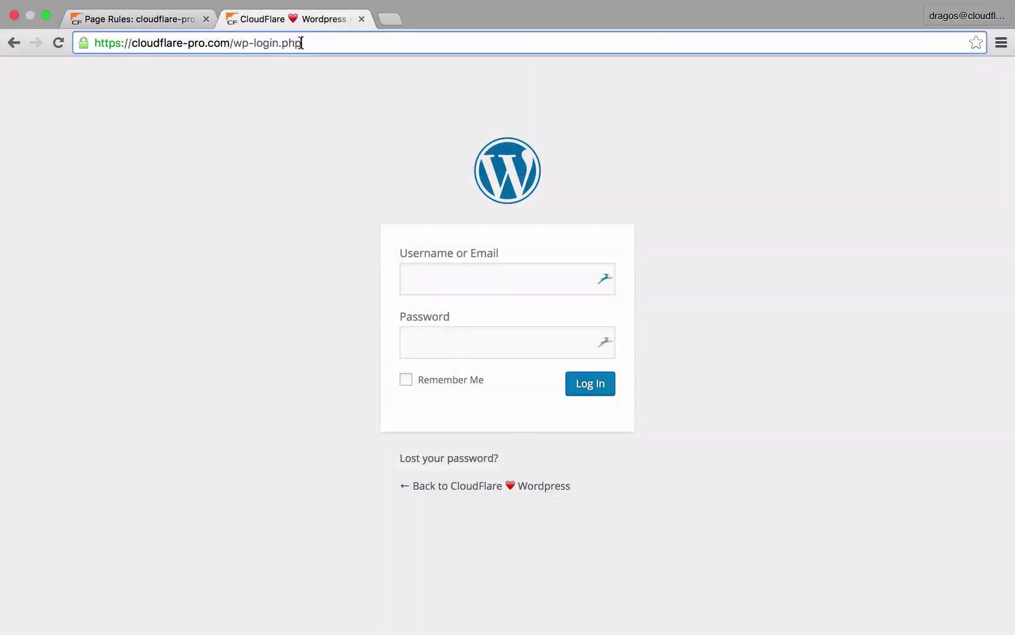
# Compare the address of the WordPress login page with that of its lost password page.
pyautogui.click(303, 47)
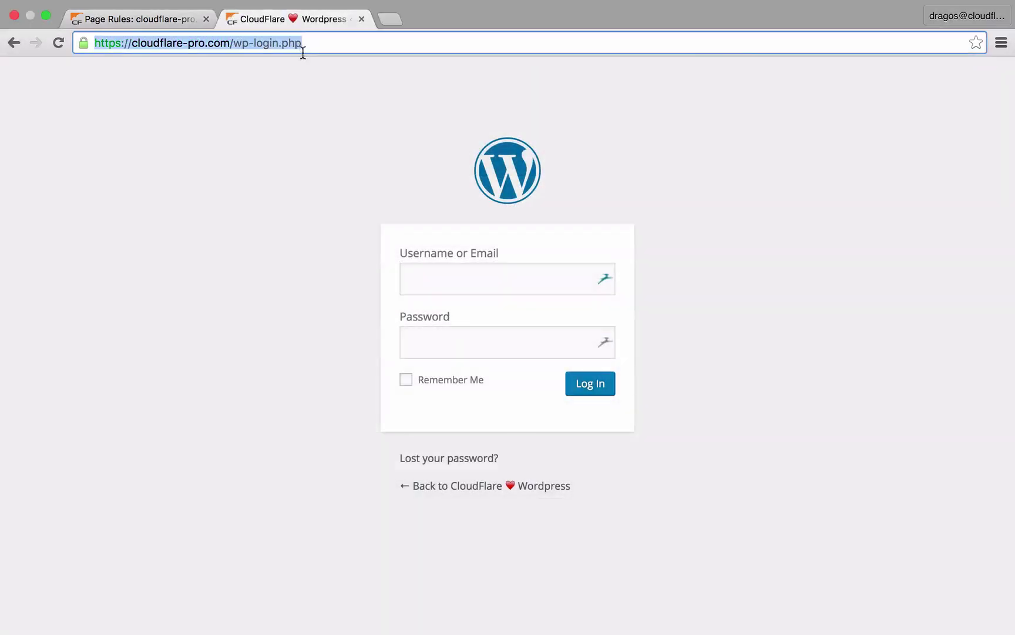
pyautogui.click(473, 464)
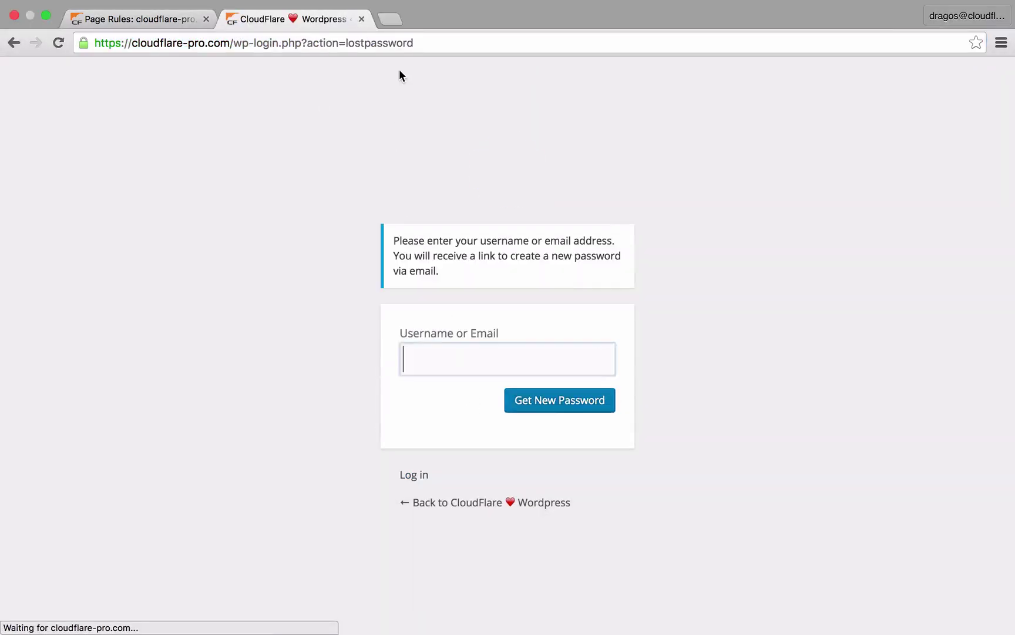
pyautogui.click(384, 44)
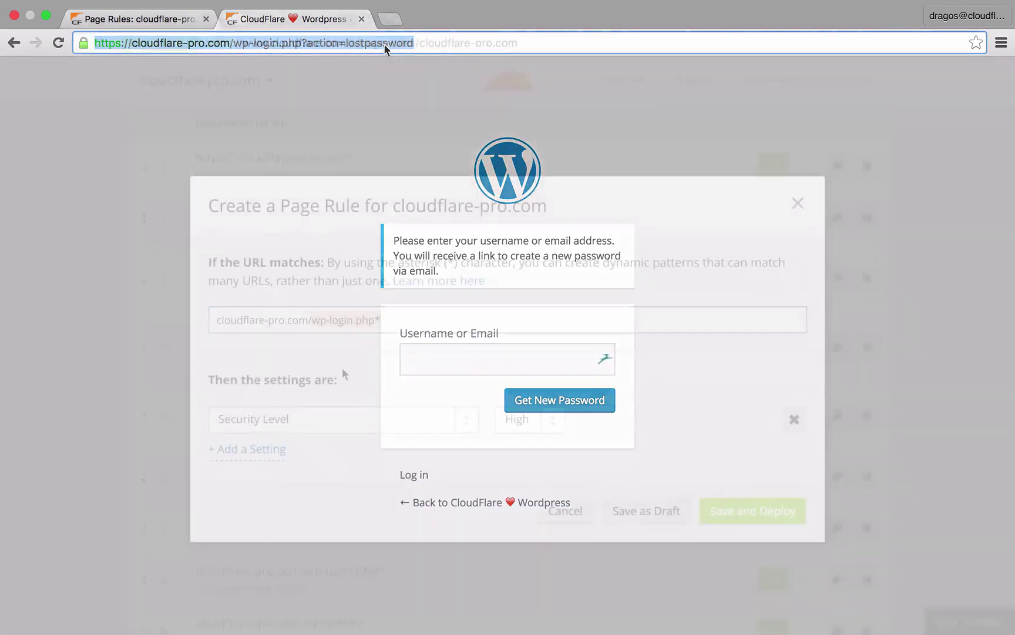
# Save and deploy the wp-login.php* rule with Security Level High, and read the challenge thresholds in the Threat Scores support article.
pyautogui.click(369, 416)
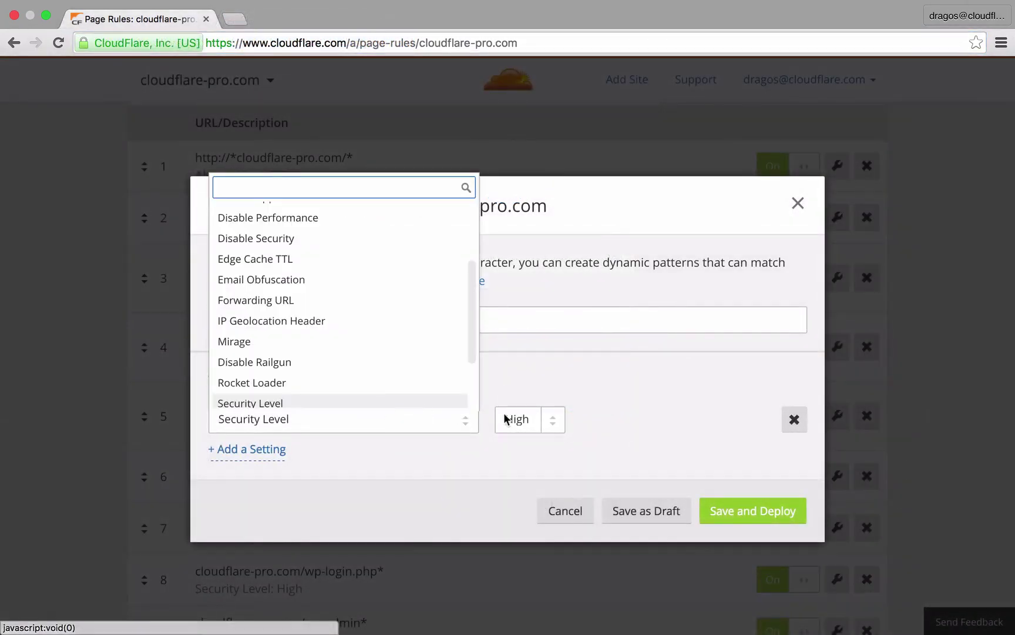
pyautogui.click(557, 418)
pyautogui.click(753, 510)
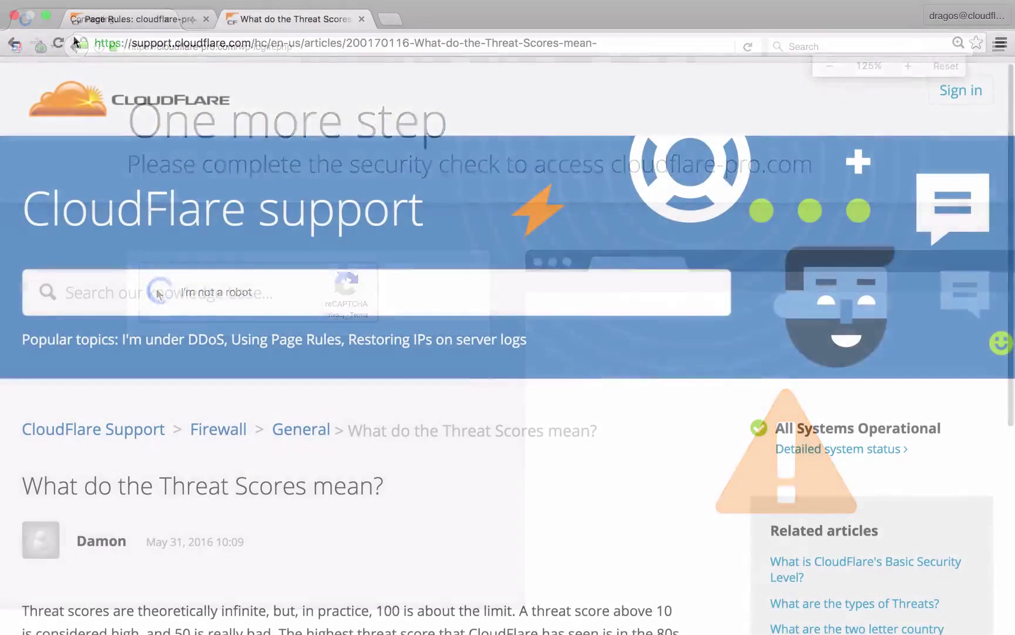
pyautogui.scroll(-8, 349, 134)
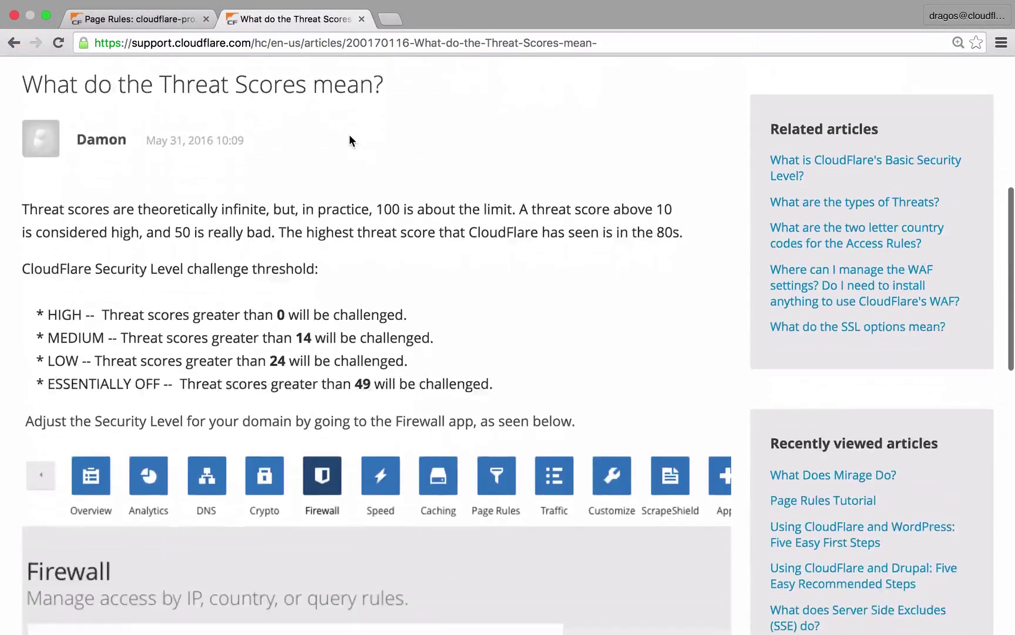
pyautogui.scroll(2, 349, 134)
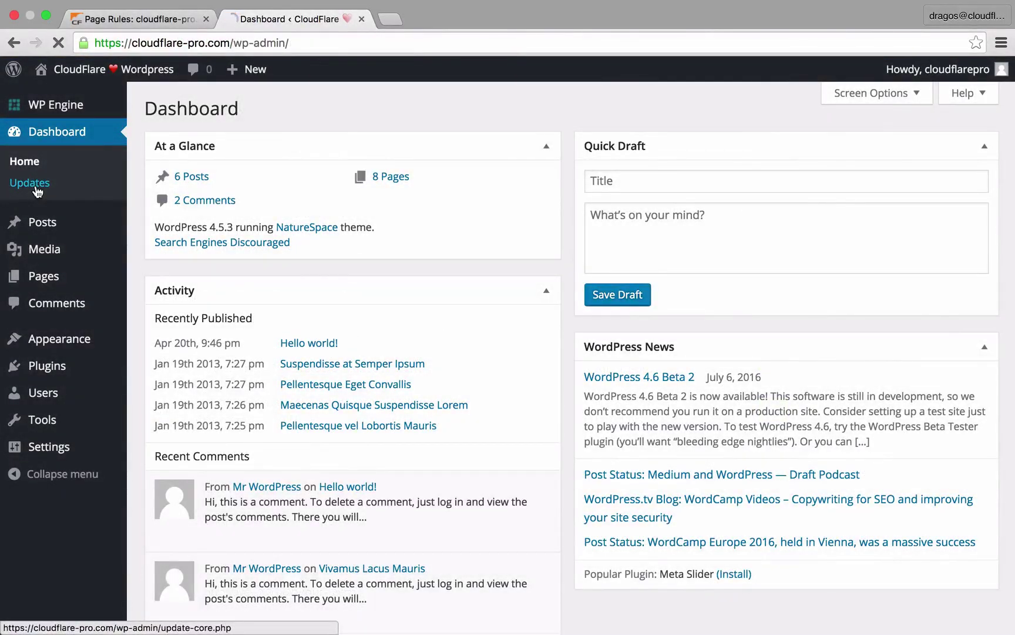
# Open the WordPress Updates page and examine the part of its address following wp-admin.
pyautogui.click(36, 187)
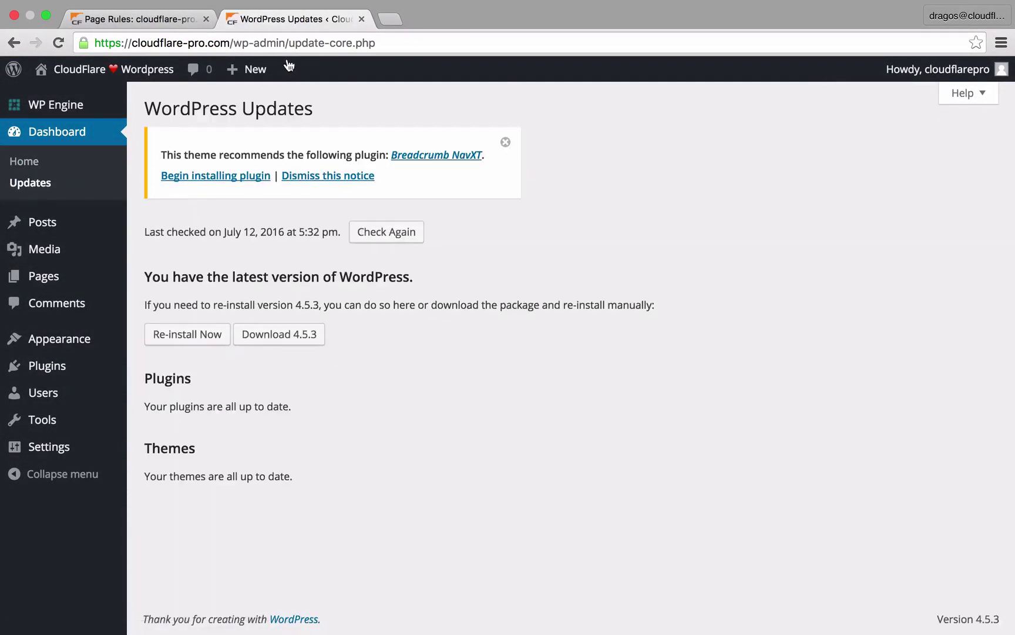
pyautogui.moveTo(288, 42); pyautogui.dragTo(415, 47)
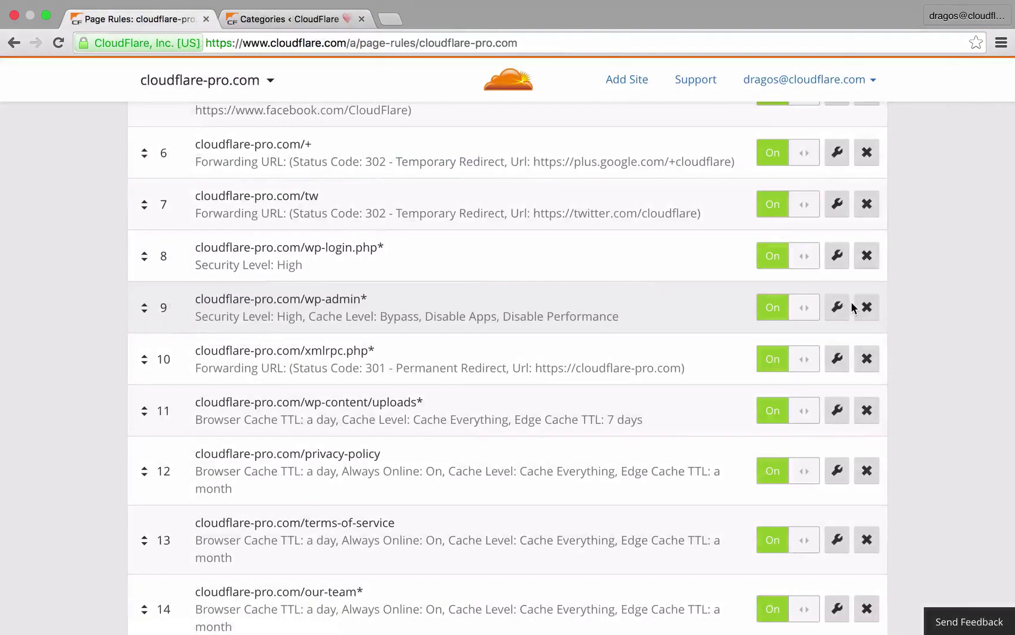
# Save and deploy the cloudflare-pro.com/wp-admin* page rule with Security Level High, Cache Level Bypass, Disable Apps and Disable Performance.
pyautogui.click(837, 308)
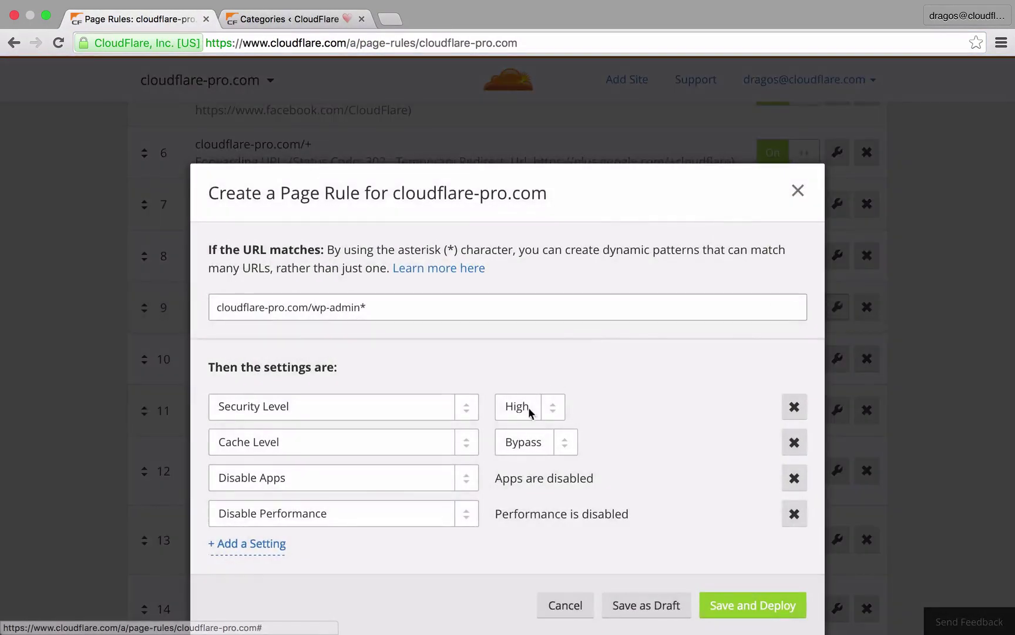
pyautogui.click(561, 409)
pyautogui.click(566, 494)
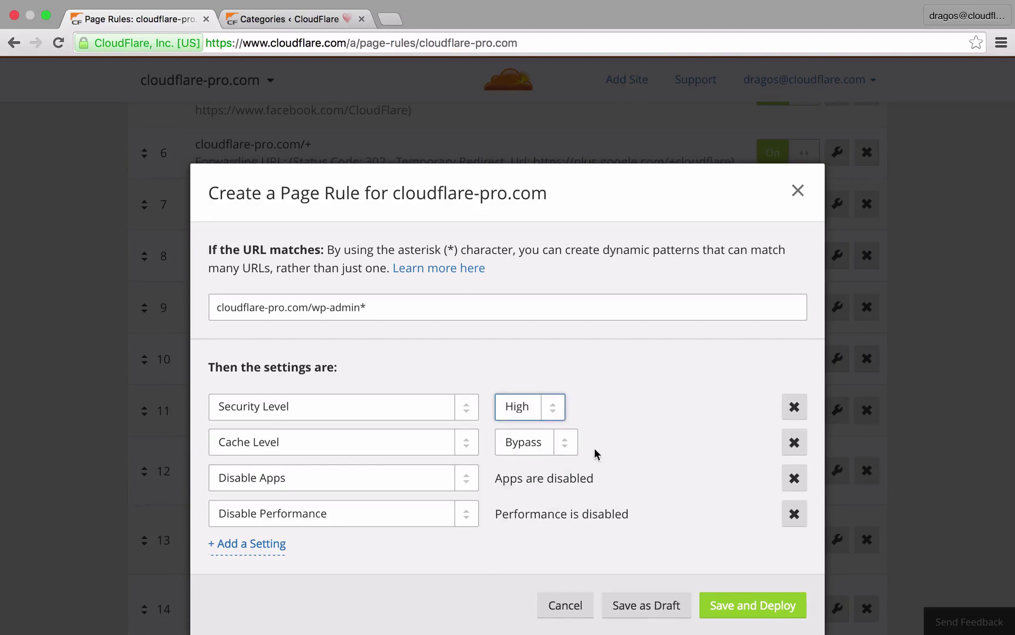
pyautogui.click(569, 448)
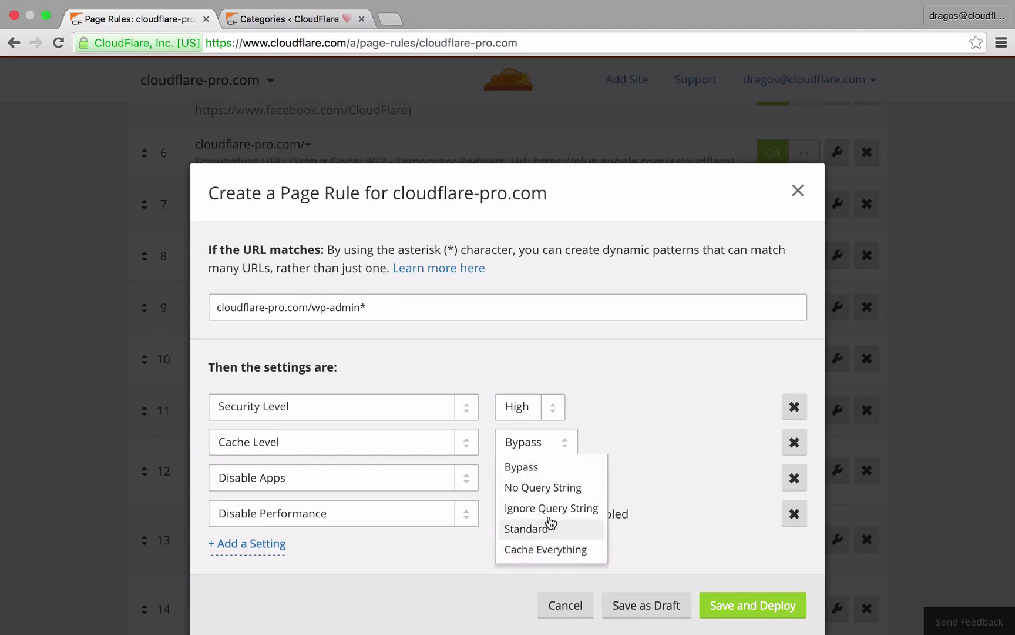
pyautogui.click(542, 468)
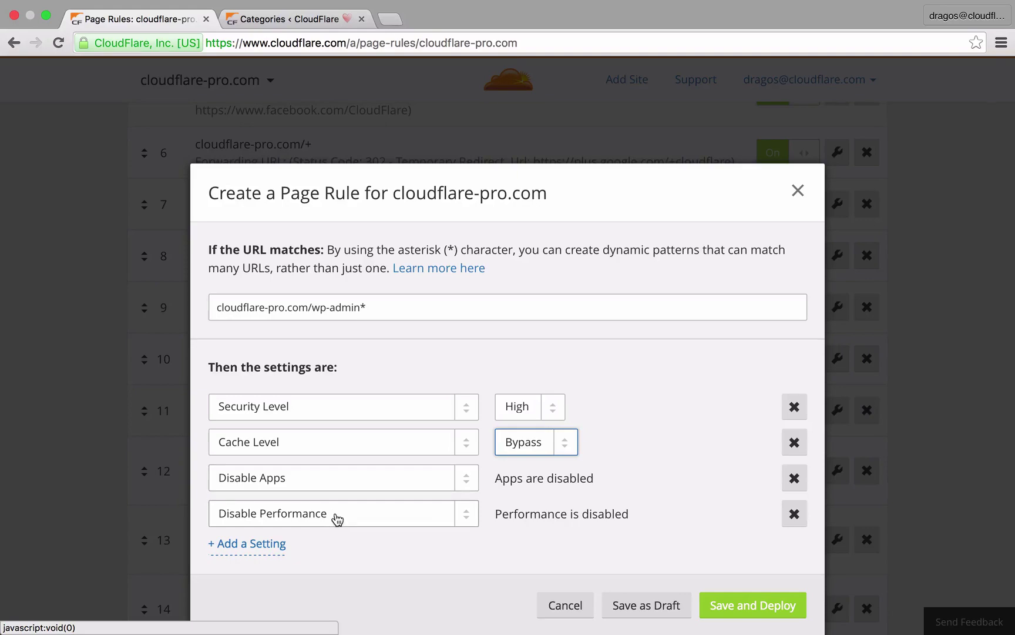
pyautogui.click(745, 606)
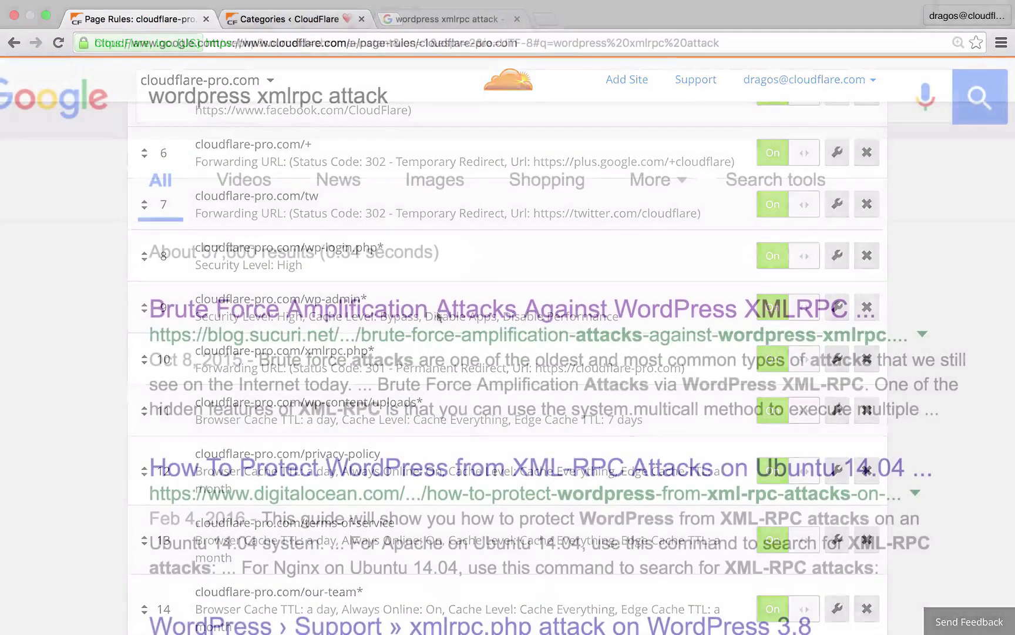
# Open Sucuri's article on brute force amplification attacks against WordPress XMLRPC and read how the attacks work.
pyautogui.click(456, 320)
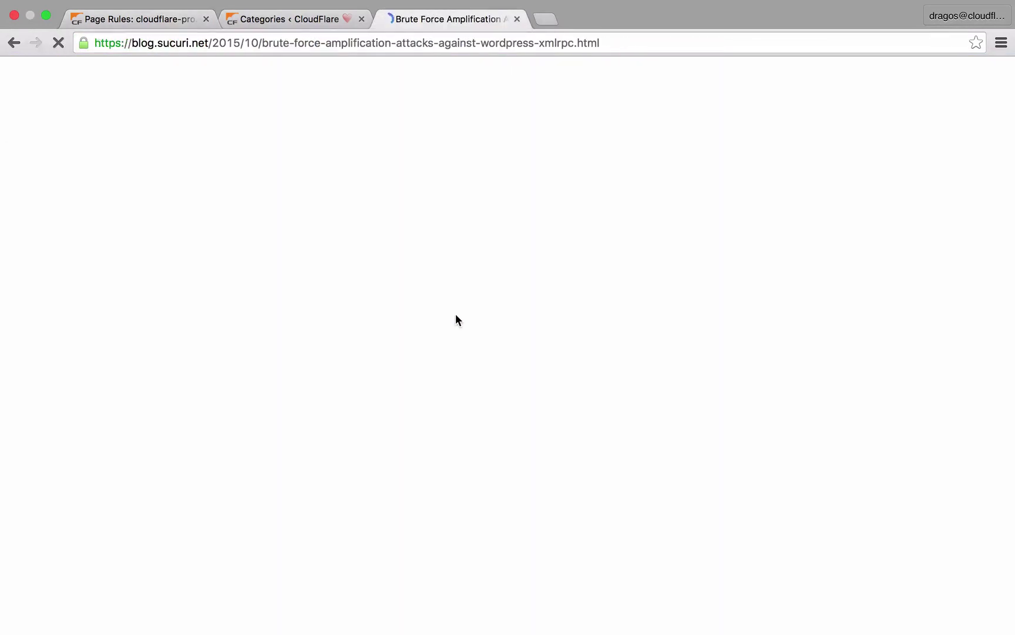
pyautogui.scroll(-5, 675, 554)
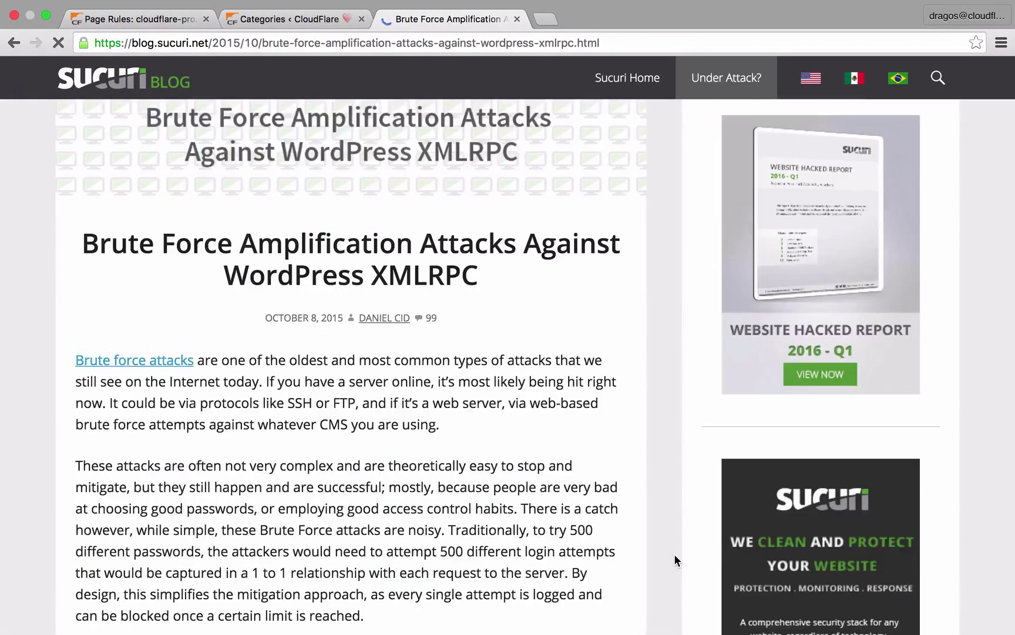
pyautogui.scroll(-12, 674, 555)
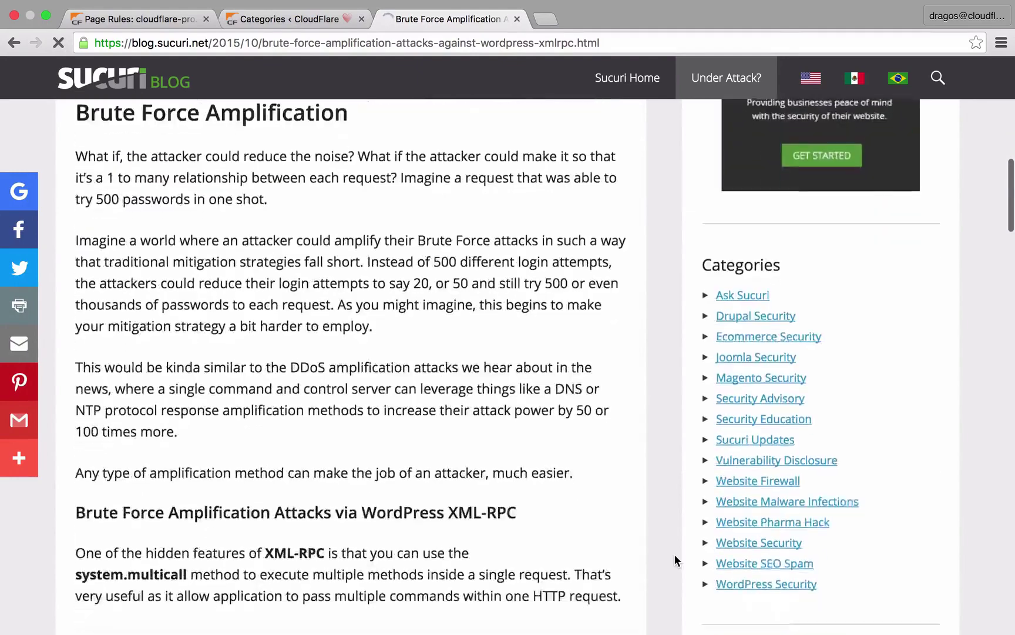
pyautogui.scroll(-8, 675, 554)
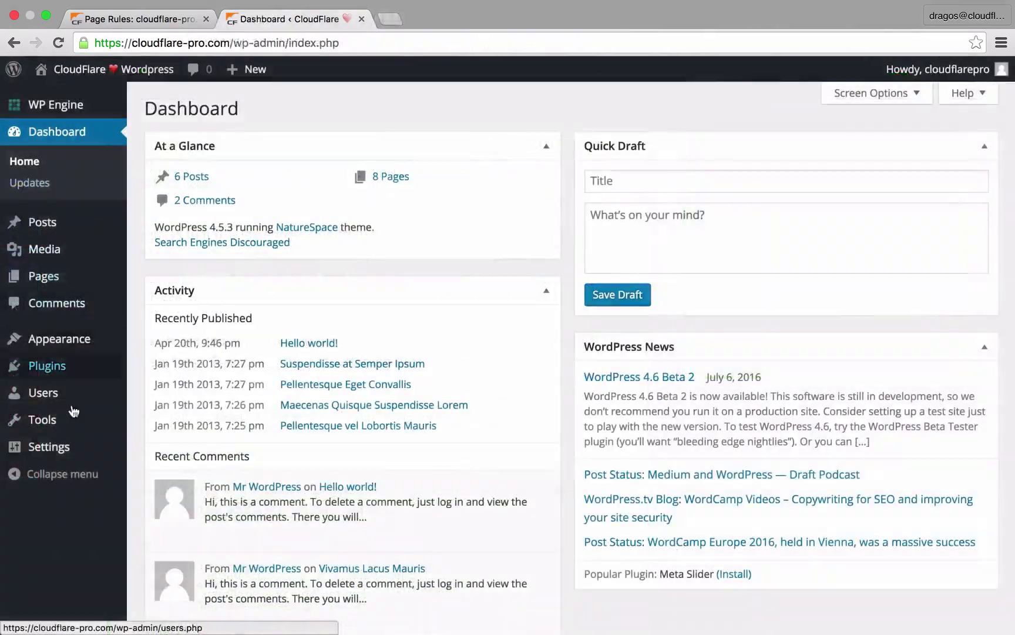
# Open the Discussion settings in the WordPress admin.
pyautogui.moveTo(86, 457)
pyautogui.click(154, 515)
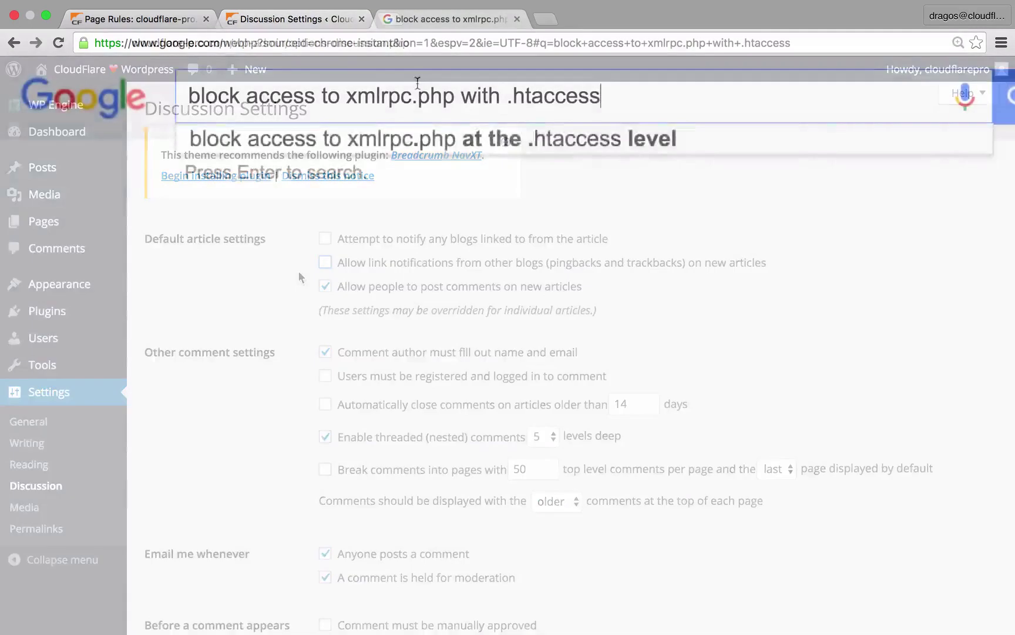
# Search Google for "block access to xmlrpc.php with .htaccess" and read the WordPress.org thread on preventing Denial of Service attacks against xmlrpc.php.
pyautogui.press('Return')
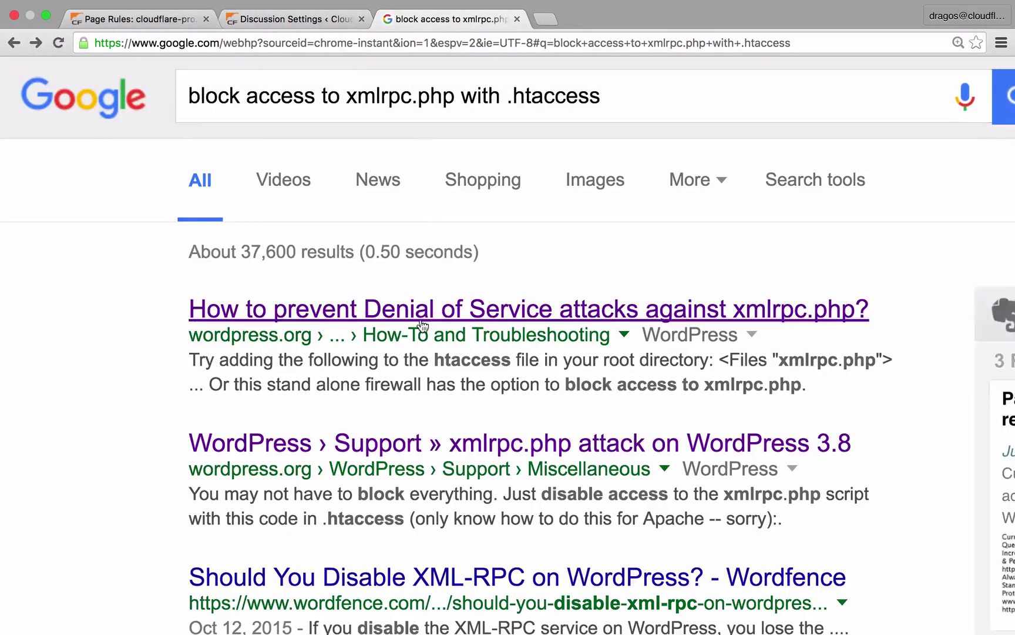
pyautogui.click(421, 320)
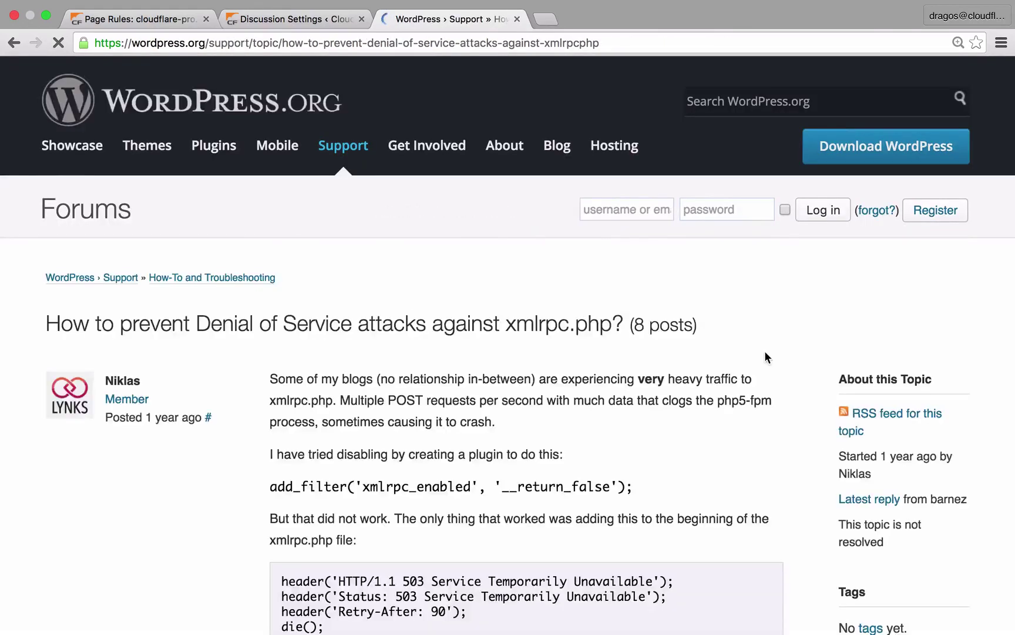
pyautogui.scroll(-5, 765, 356)
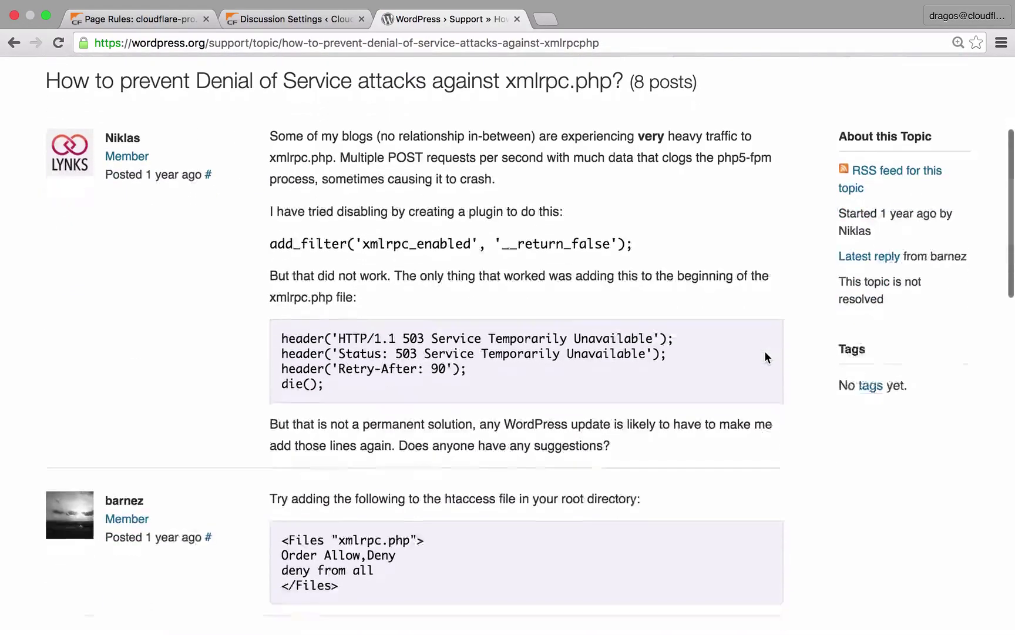
pyautogui.scroll(-4, 766, 357)
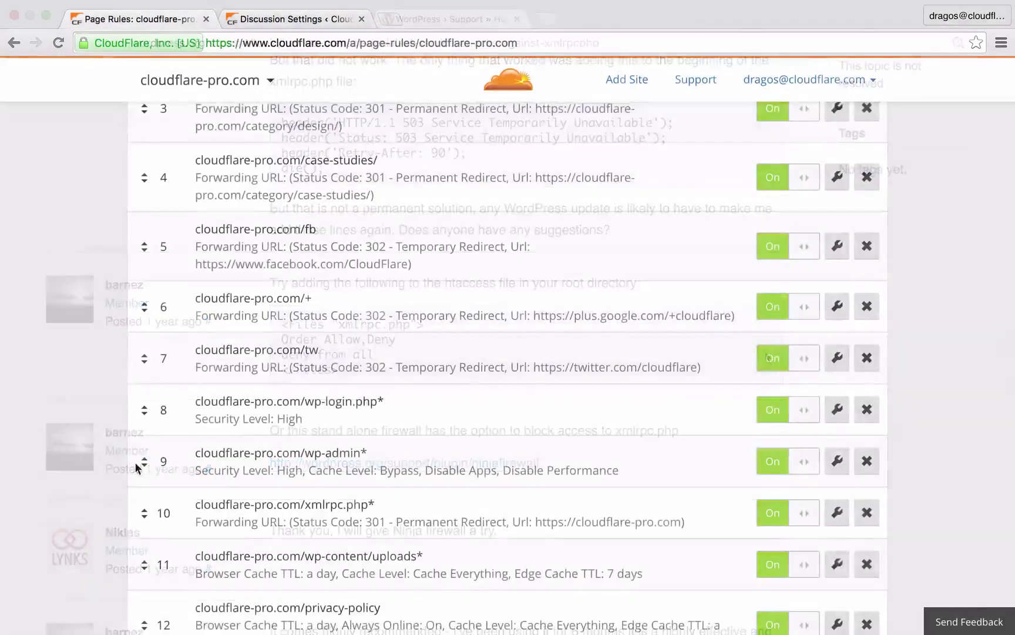
pyautogui.scroll(-3, 200, 423)
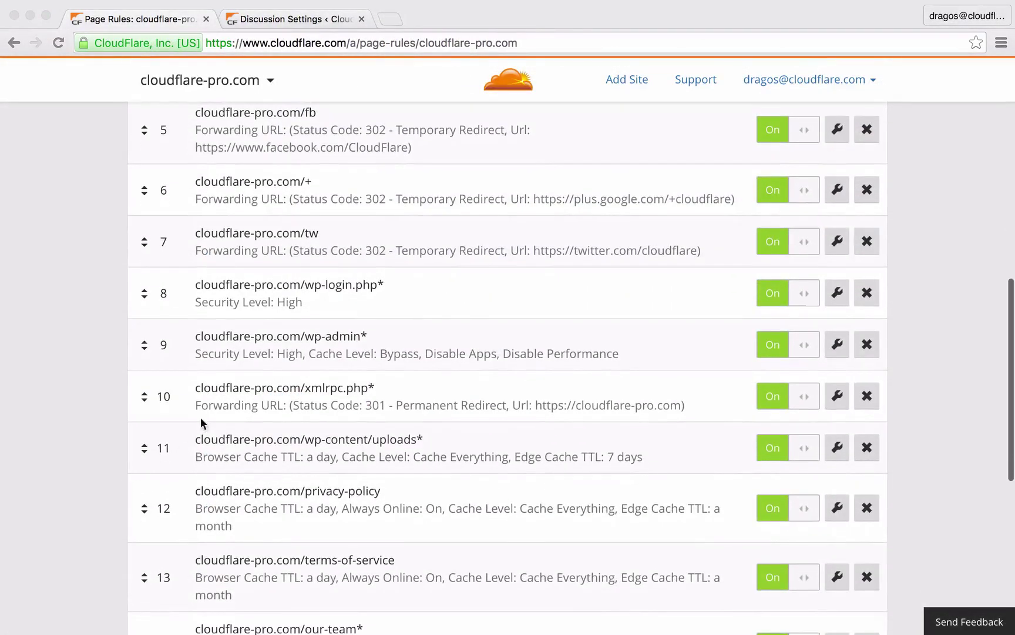
pyautogui.click(837, 397)
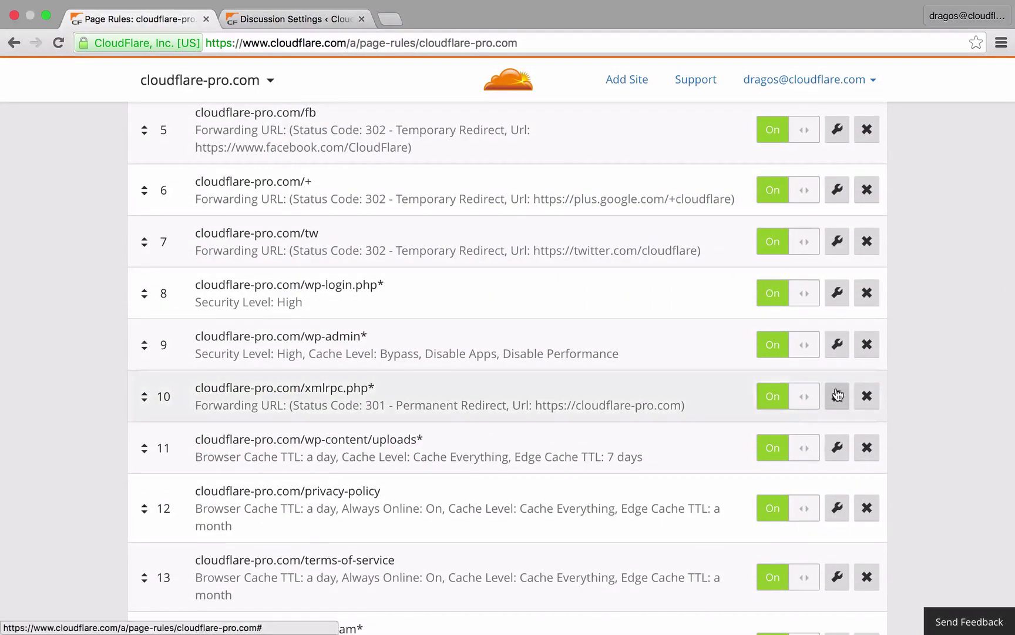
pyautogui.click(838, 396)
pyautogui.moveTo(311, 320); pyautogui.dragTo(389, 321)
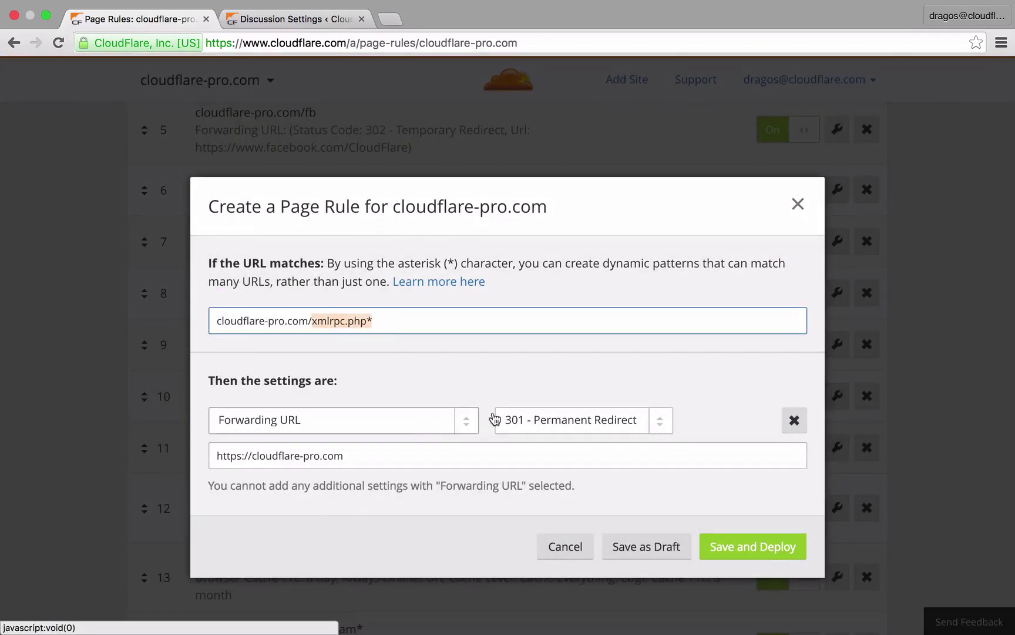
pyautogui.moveTo(212, 457); pyautogui.dragTo(364, 453)
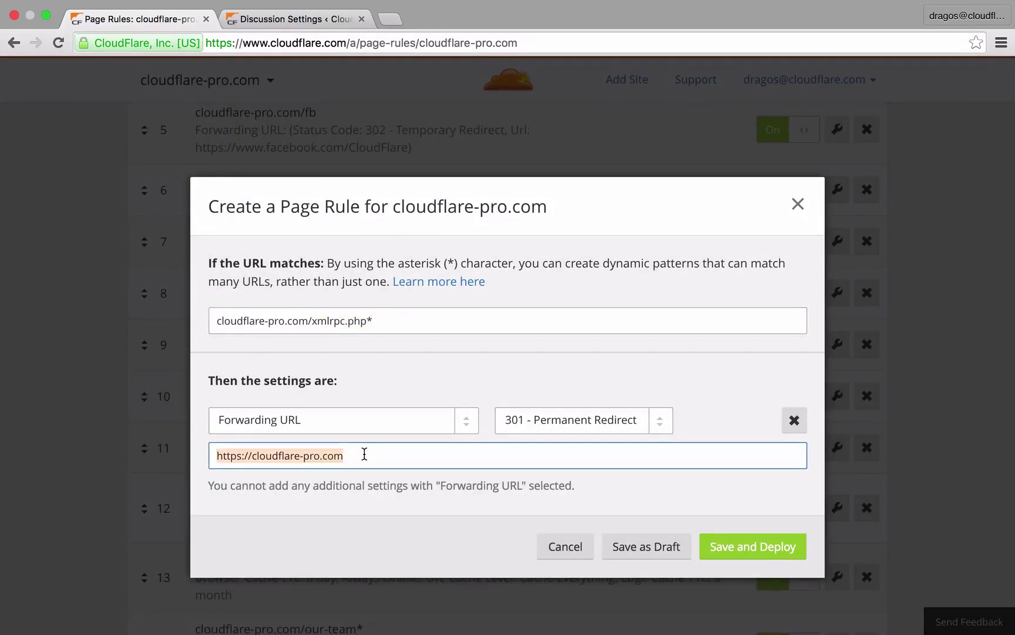
pyautogui.click(734, 553)
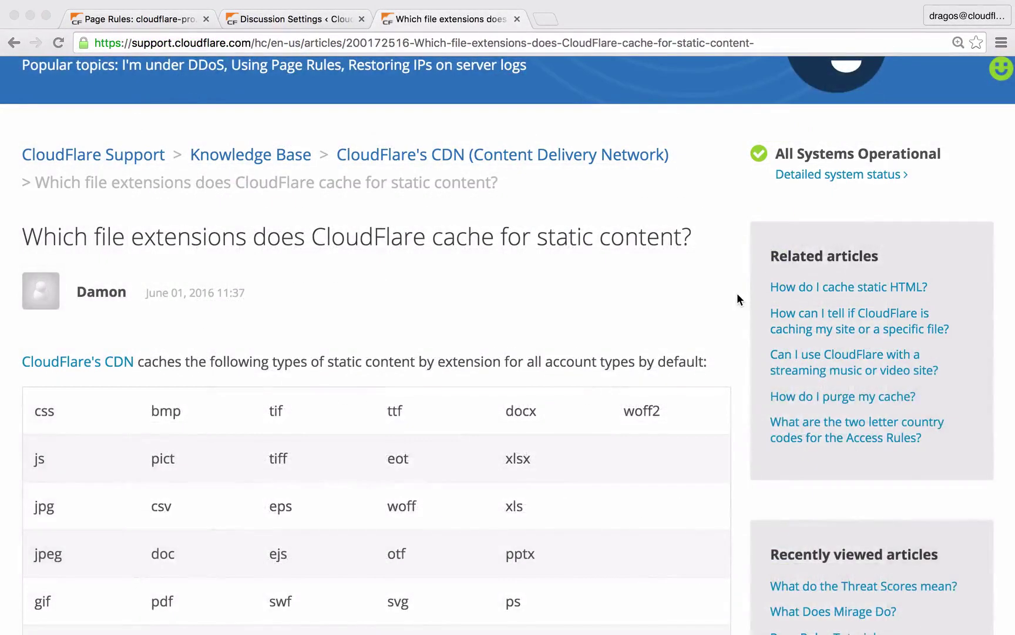
# Read the CloudFlare support articles on which file extensions are cached and what the custom caching options mean in Page Rules.
pyautogui.scroll(-5, 737, 294)
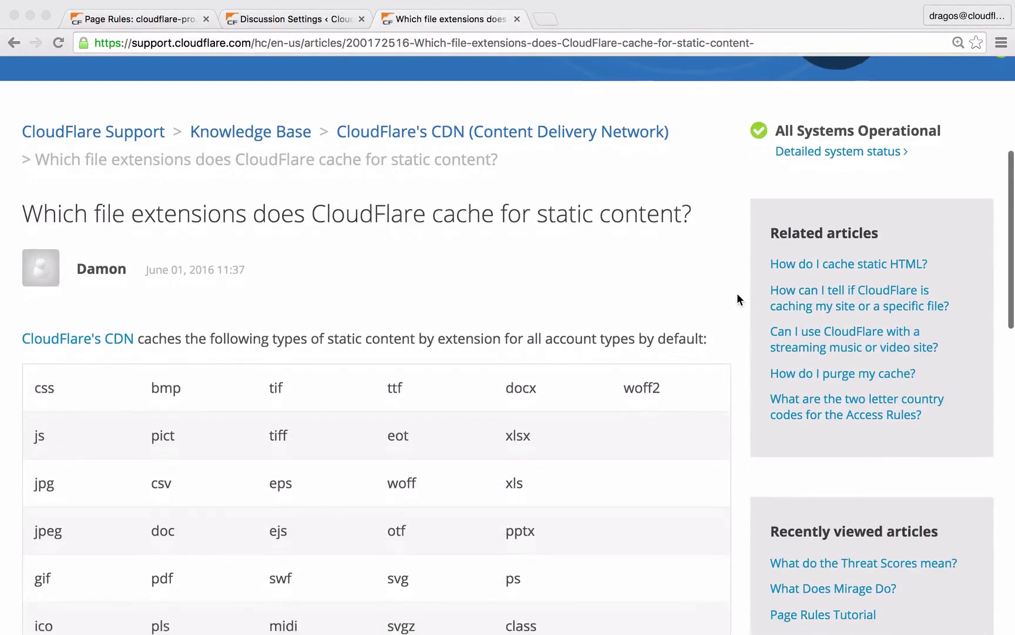
pyautogui.scroll(1, 737, 293)
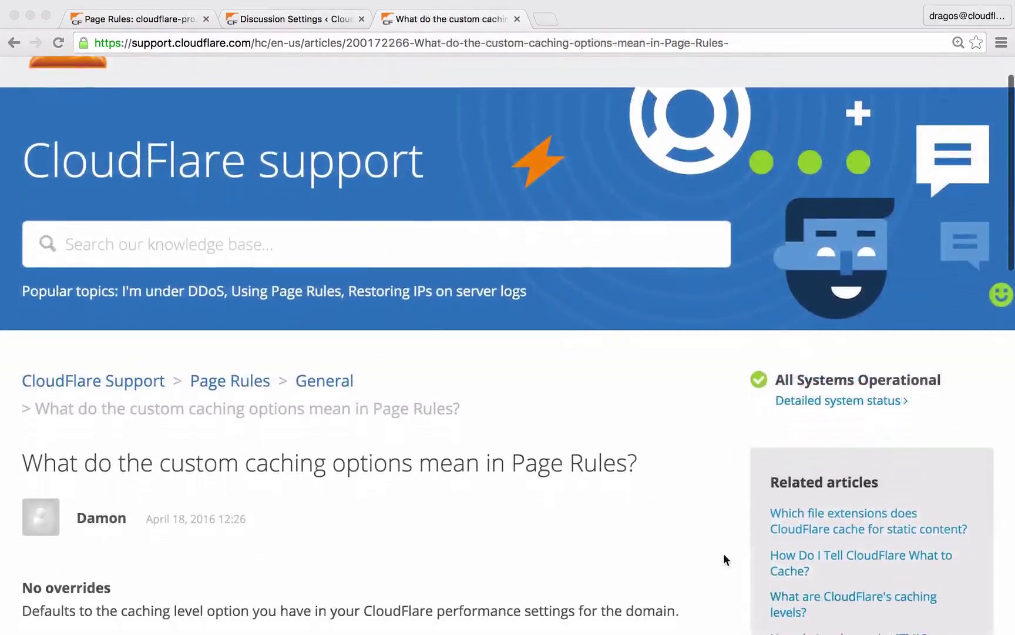
pyautogui.scroll(-4, 724, 553)
pyautogui.scroll(-10, 723, 553)
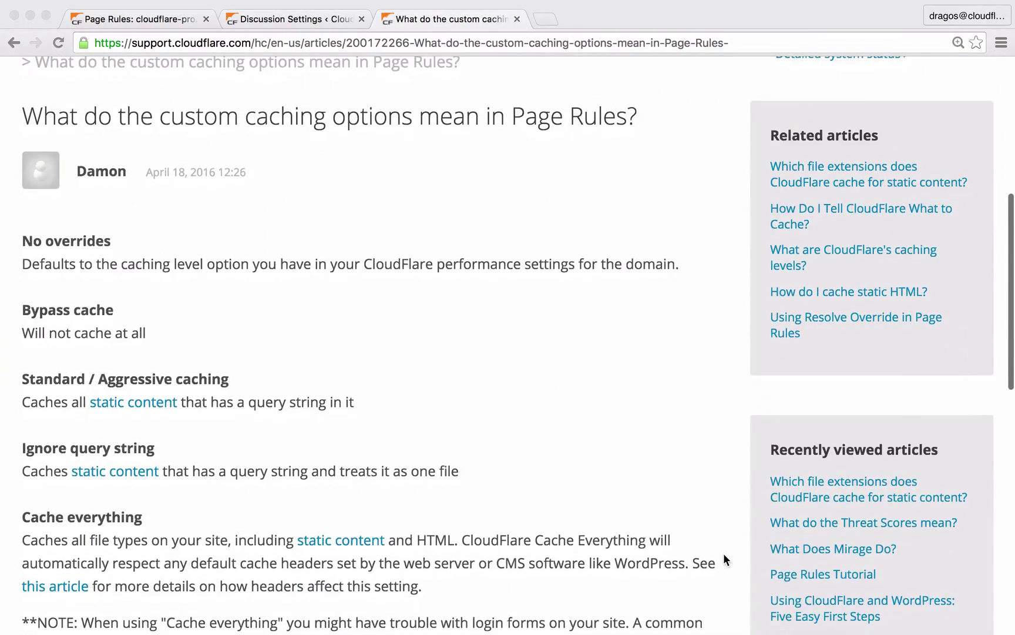
pyautogui.scroll(-5, 723, 553)
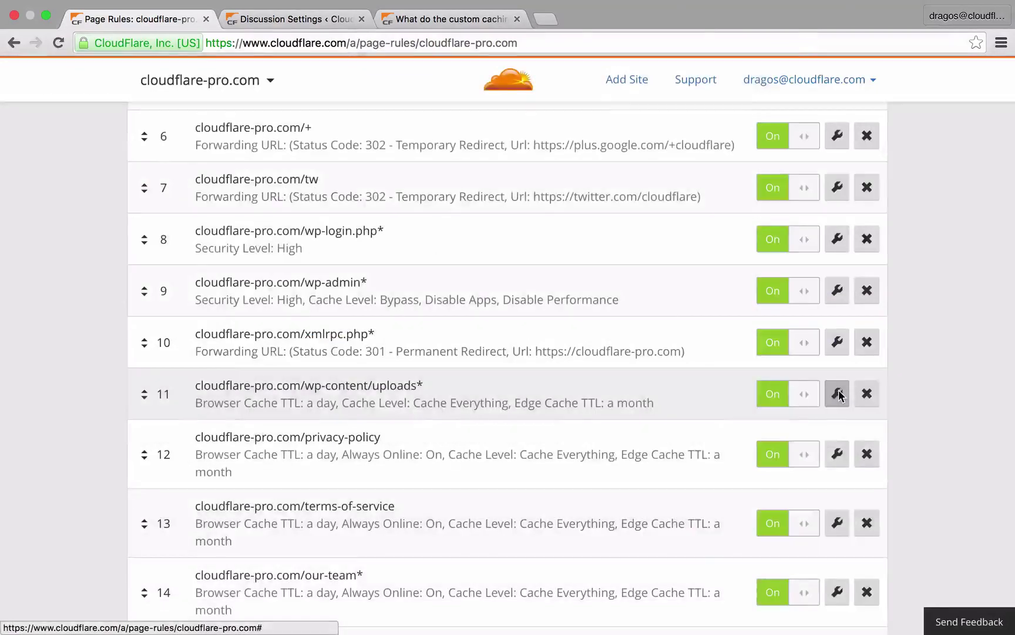
# Open the cloudflare-pro.com/wp-content/uploads* page rule for editing and choose Edge Cache TTL as its third setting.
pyautogui.click(837, 394)
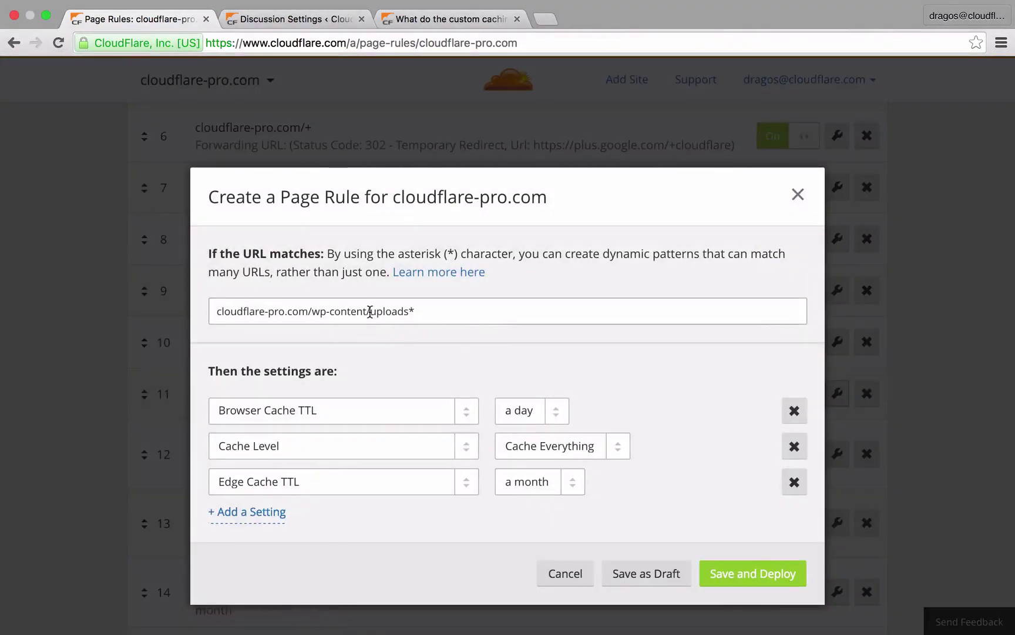
pyautogui.moveTo(370, 311); pyautogui.dragTo(430, 311)
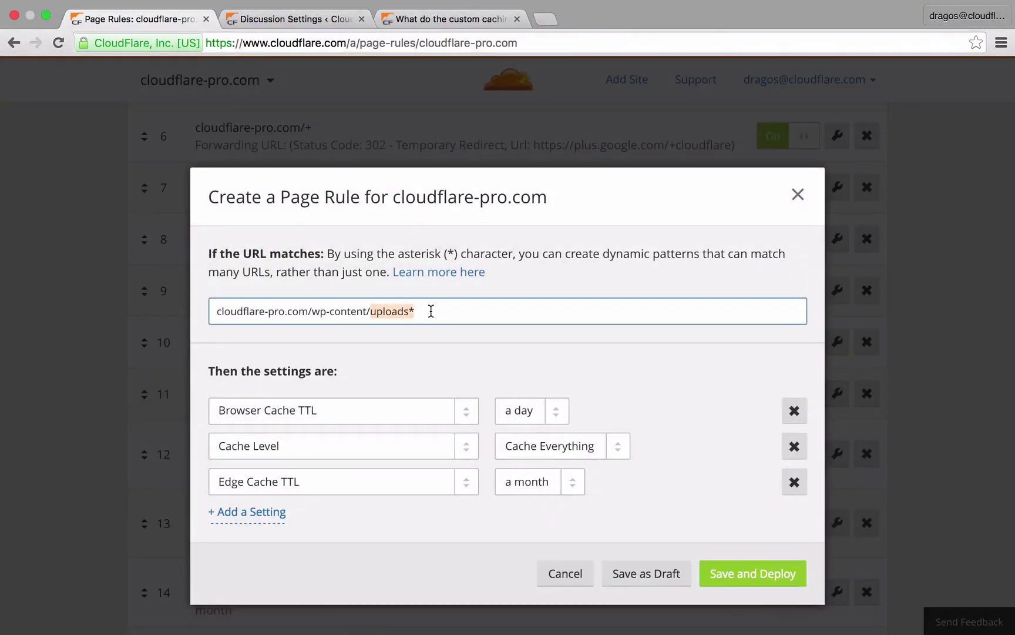
pyautogui.click(438, 371)
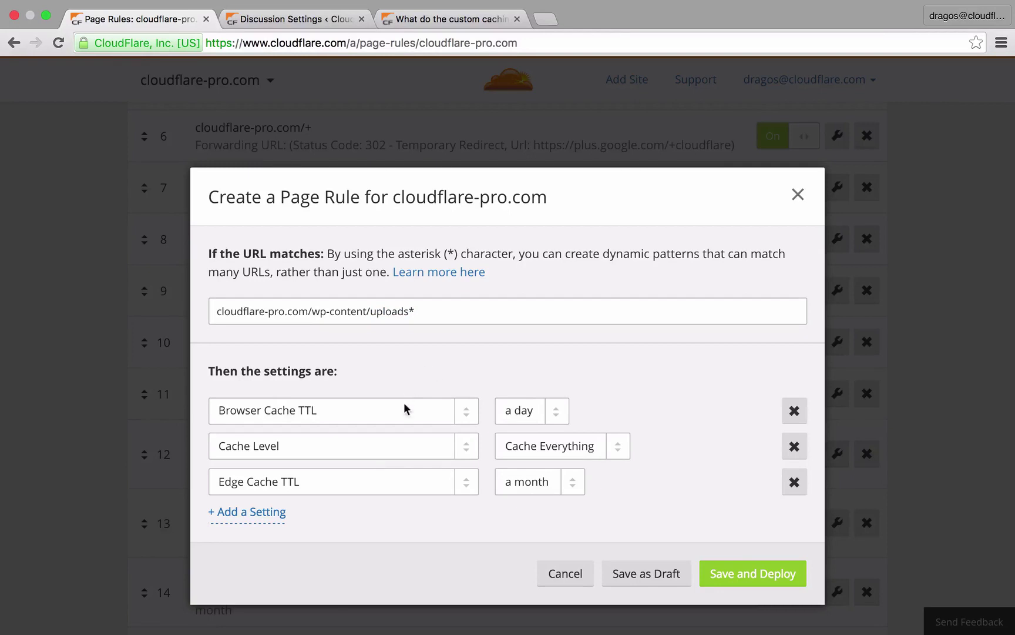
pyautogui.click(345, 477)
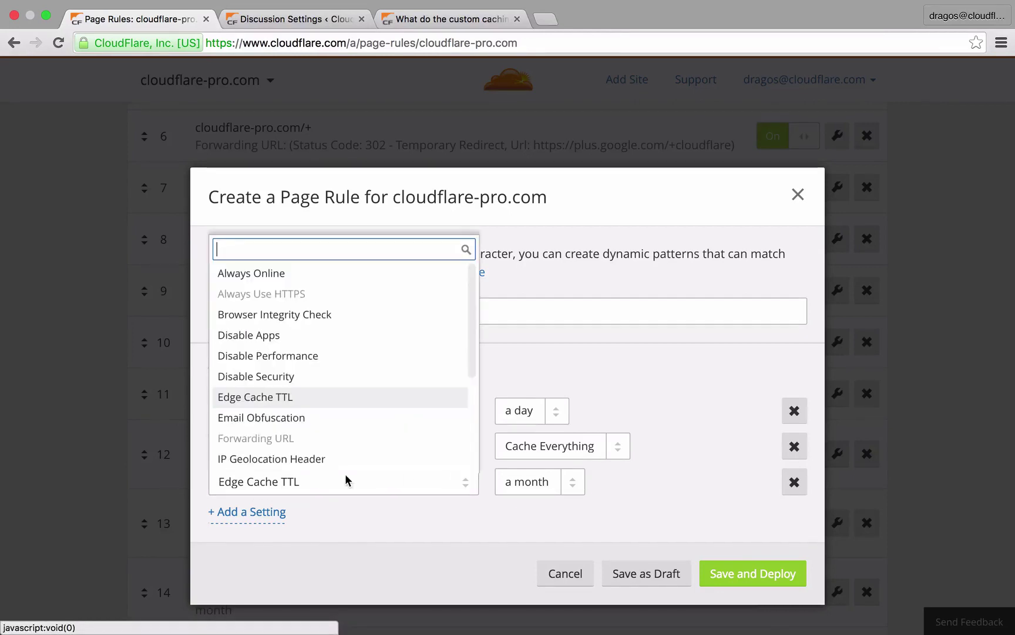
pyautogui.click(308, 405)
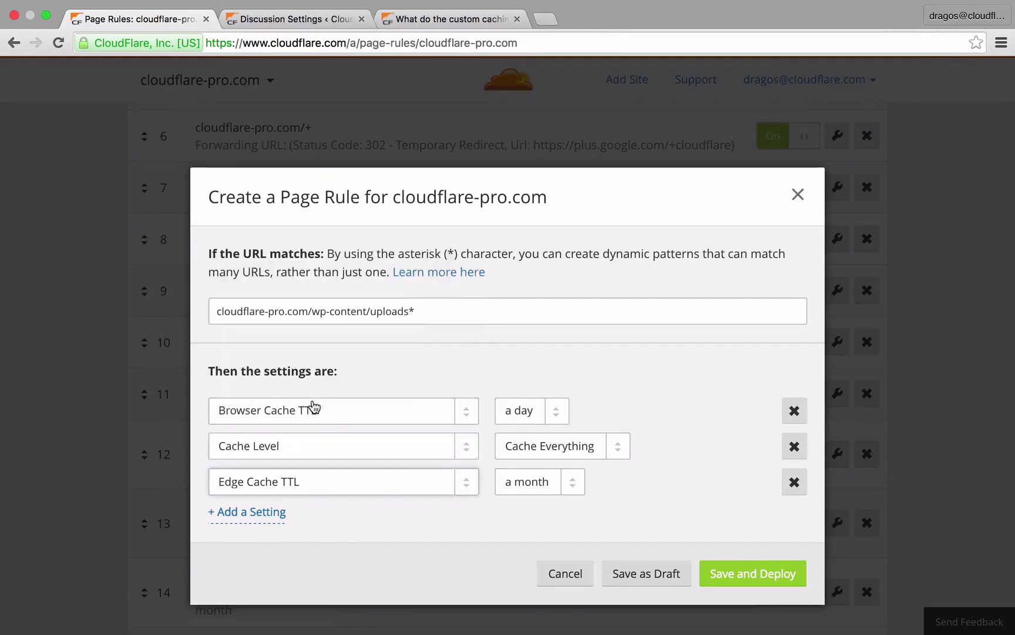
# Set the uploads rule's Edge Cache TTL to a month, then save and deploy the rule.
pyautogui.click(574, 482)
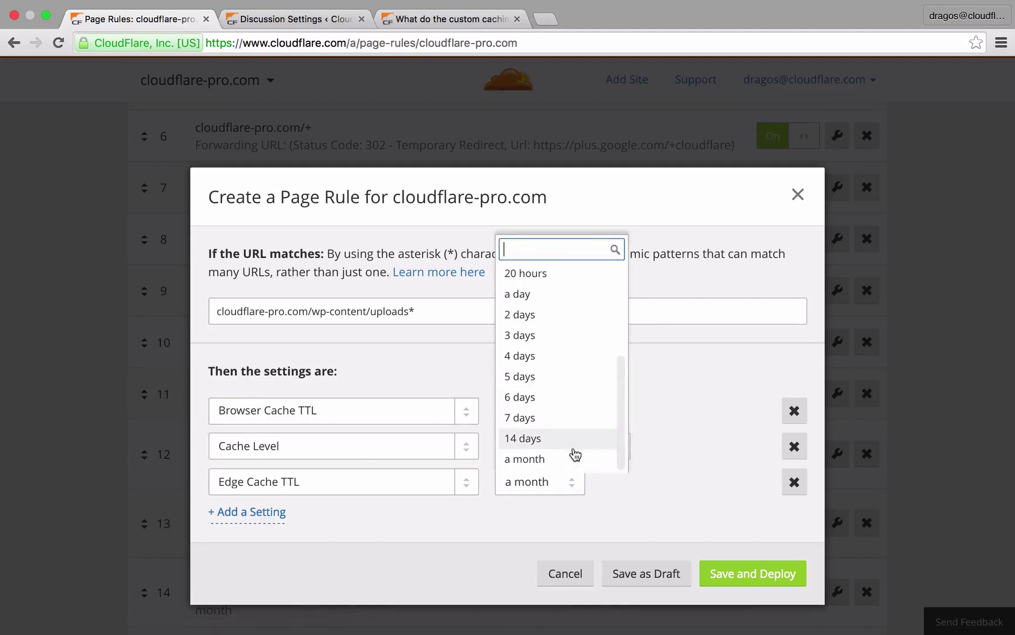
pyautogui.scroll(3, 576, 455)
pyautogui.scroll(-3, 575, 455)
pyautogui.click(564, 459)
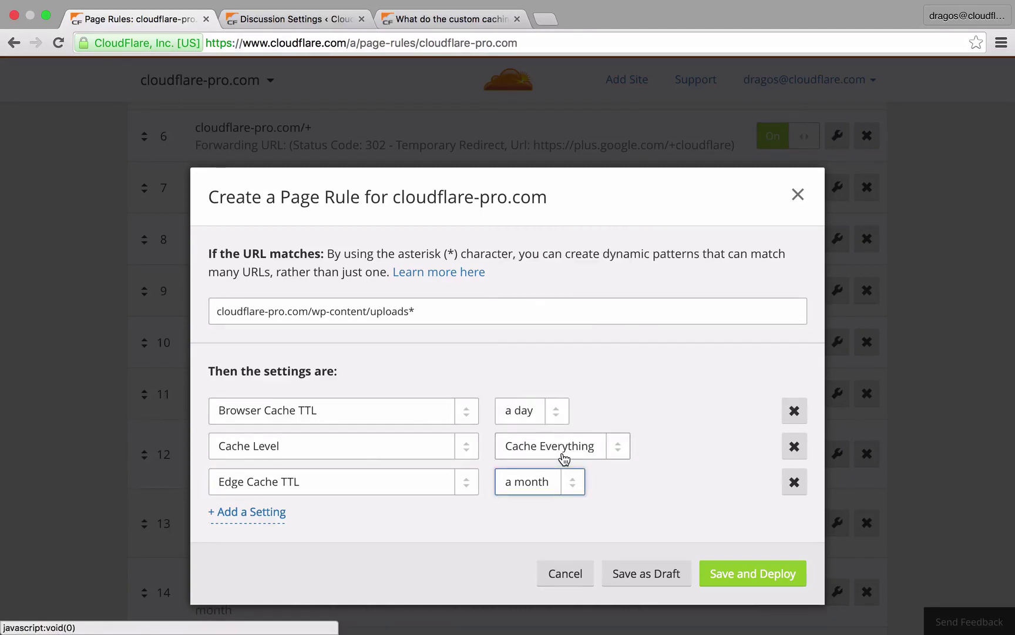
pyautogui.click(593, 391)
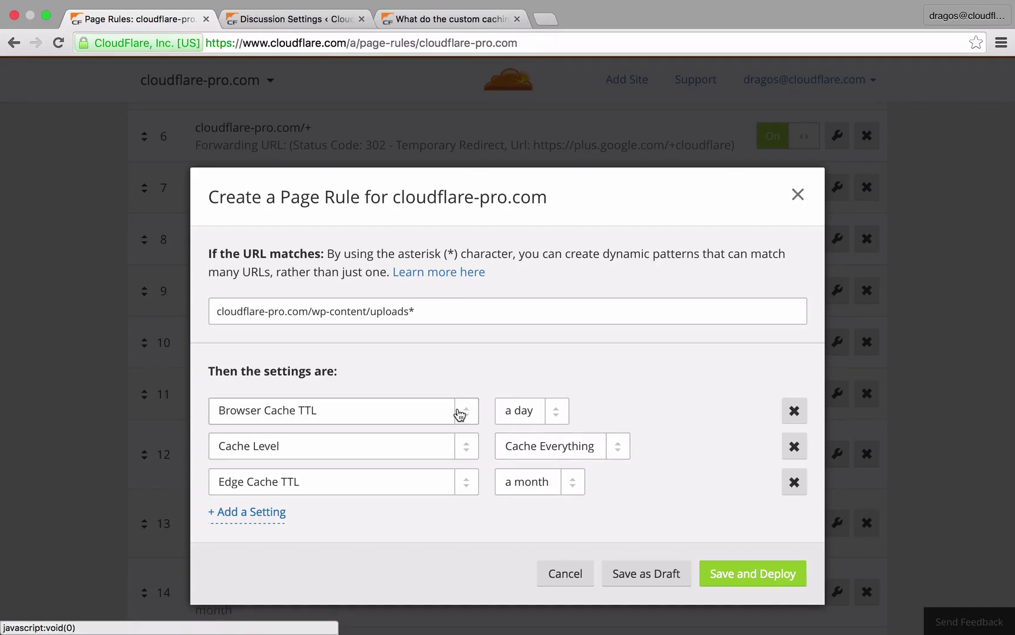
pyautogui.scroll(-3, 464, 414)
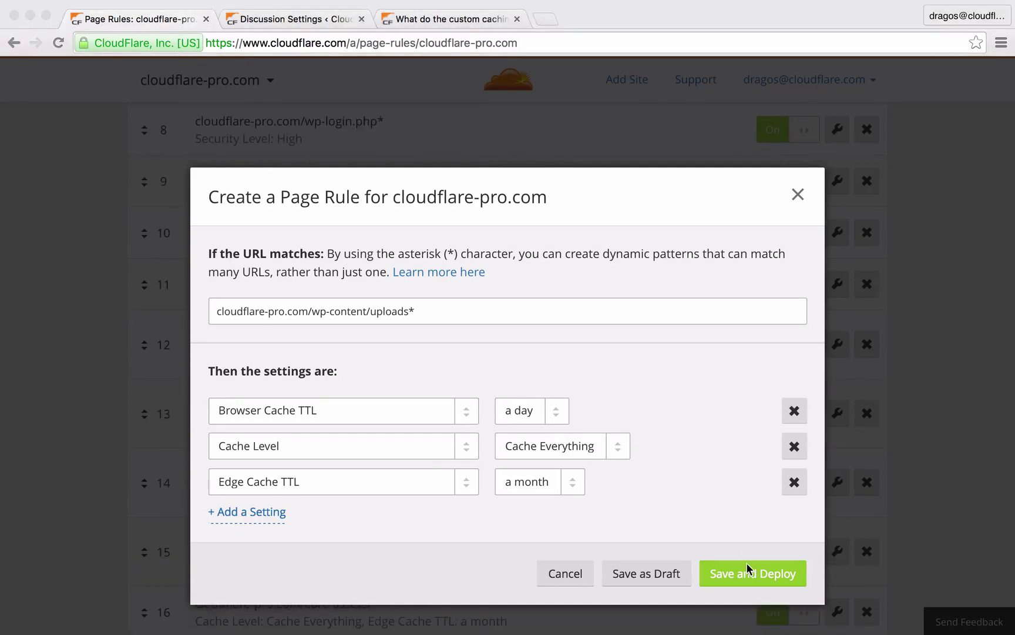
pyautogui.click(748, 578)
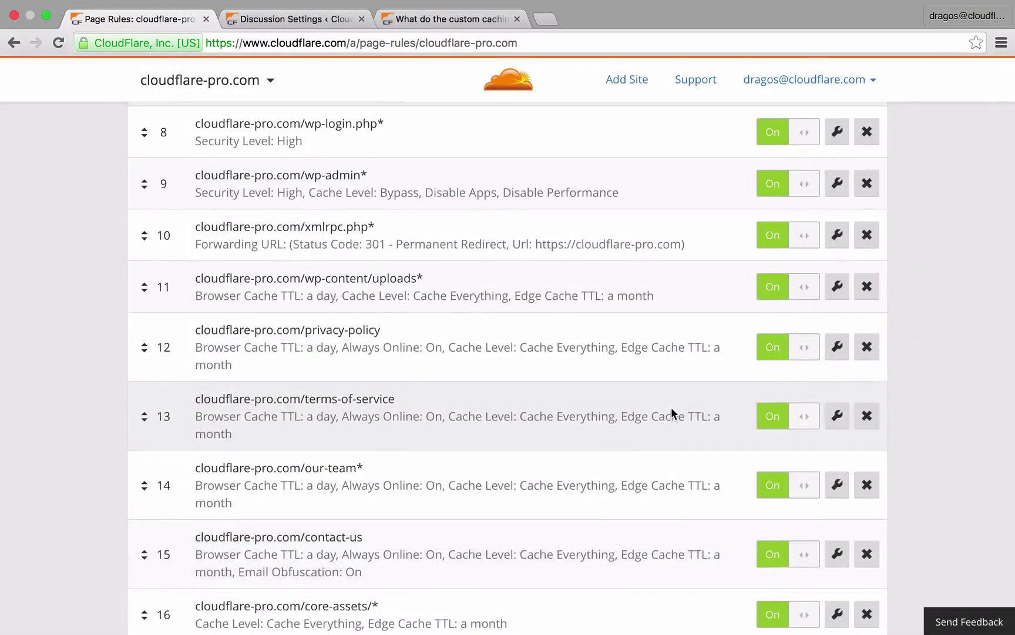
pyautogui.scroll(12, 674, 413)
pyautogui.click(507, 129)
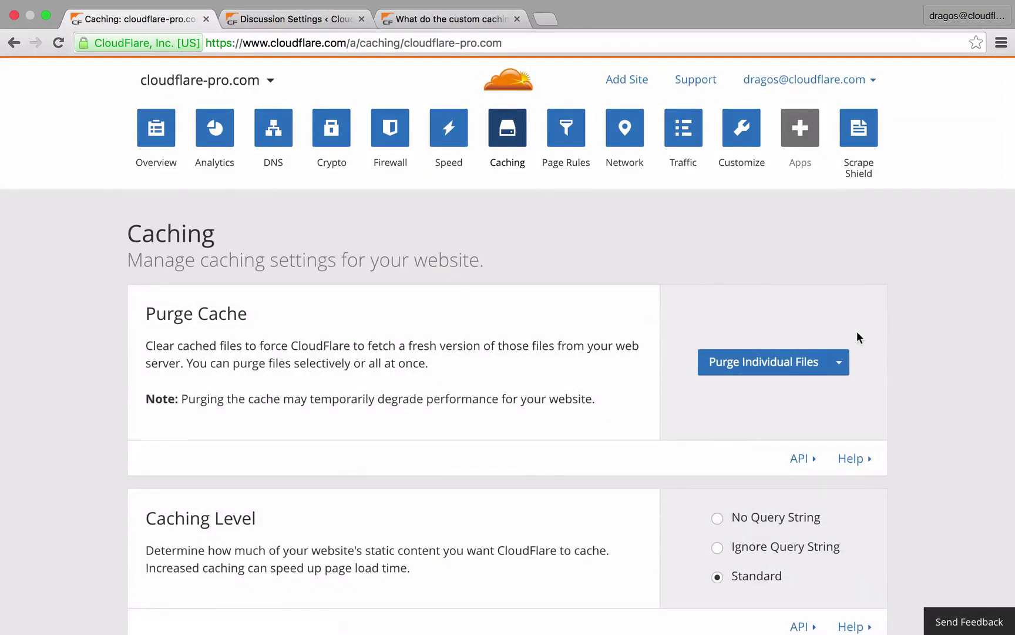
pyautogui.click(764, 362)
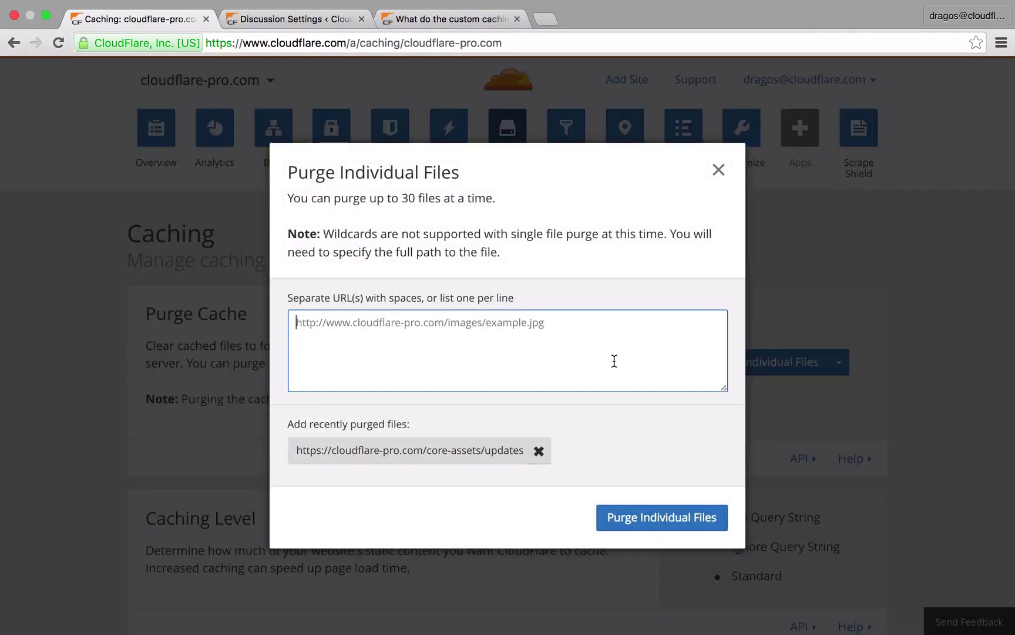
pyautogui.write('https://cloudflare-pro.com/wp-content/uploads/201')
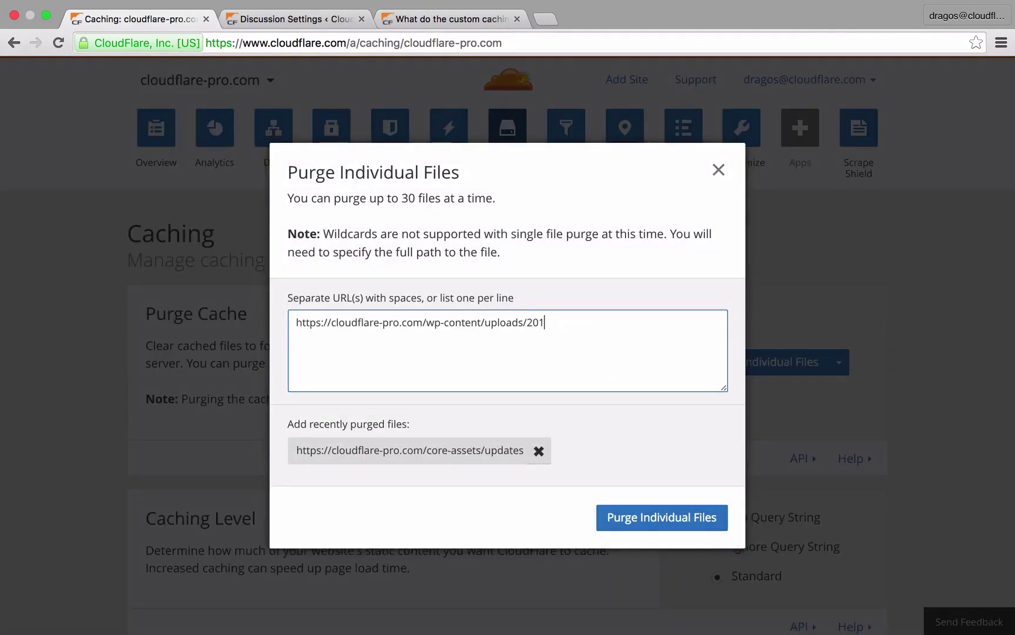
pyautogui.write('6')
pyautogui.click(656, 516)
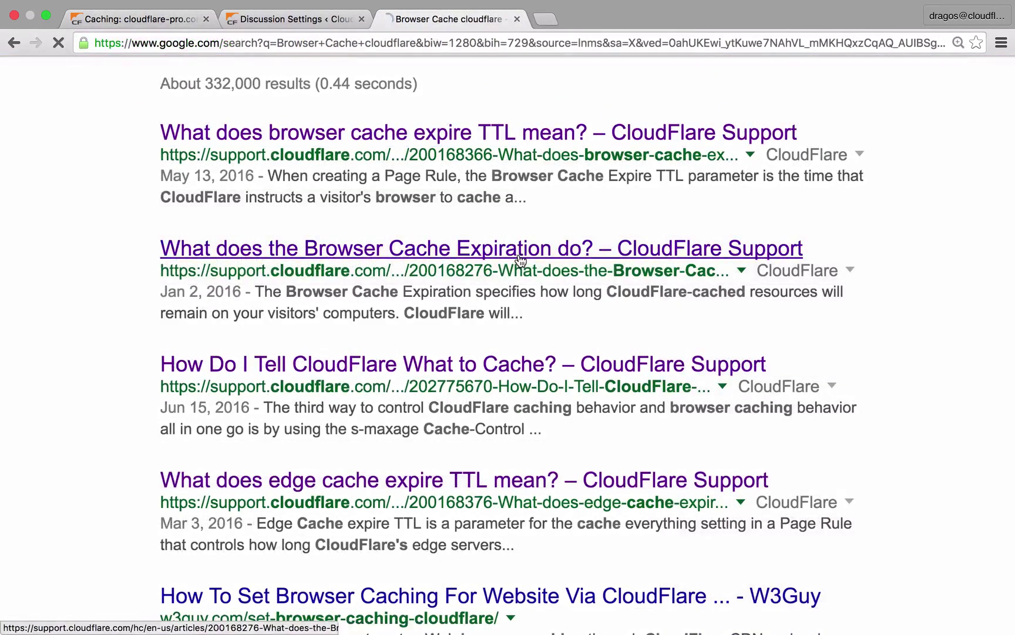
# Open the CloudFlare support article "What does the Browser Cache Expiration do?" and read its explanation.
pyautogui.click(519, 251)
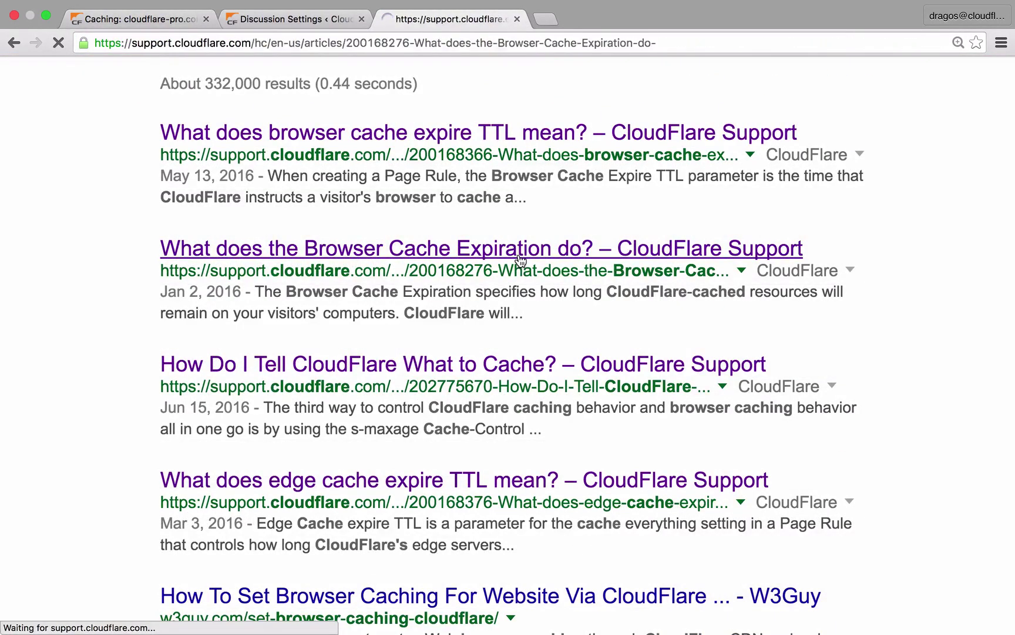
pyautogui.scroll(-5, 535, 501)
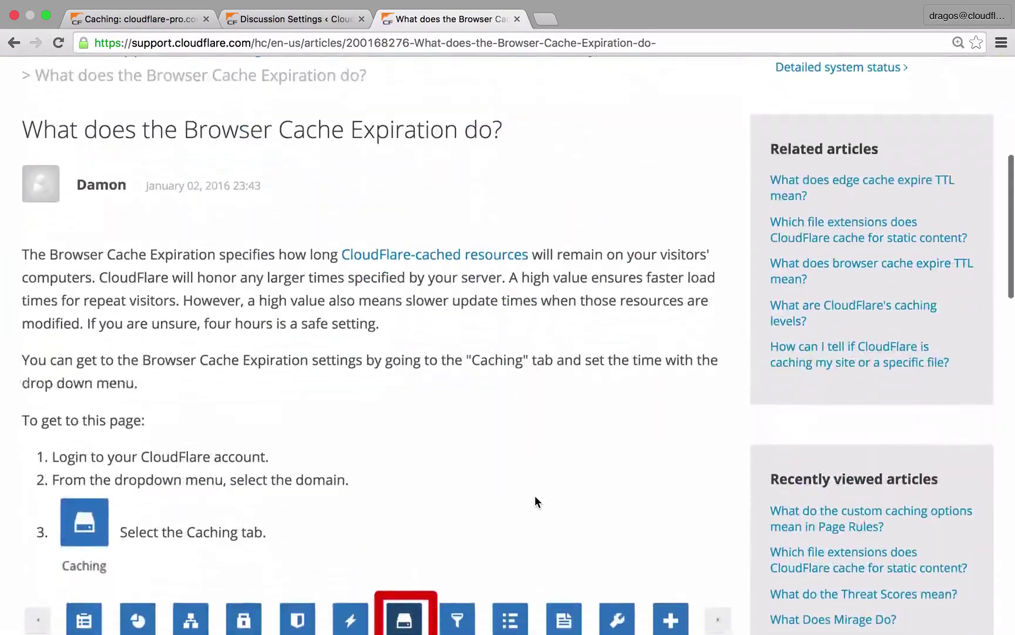
pyautogui.scroll(-1, 535, 497)
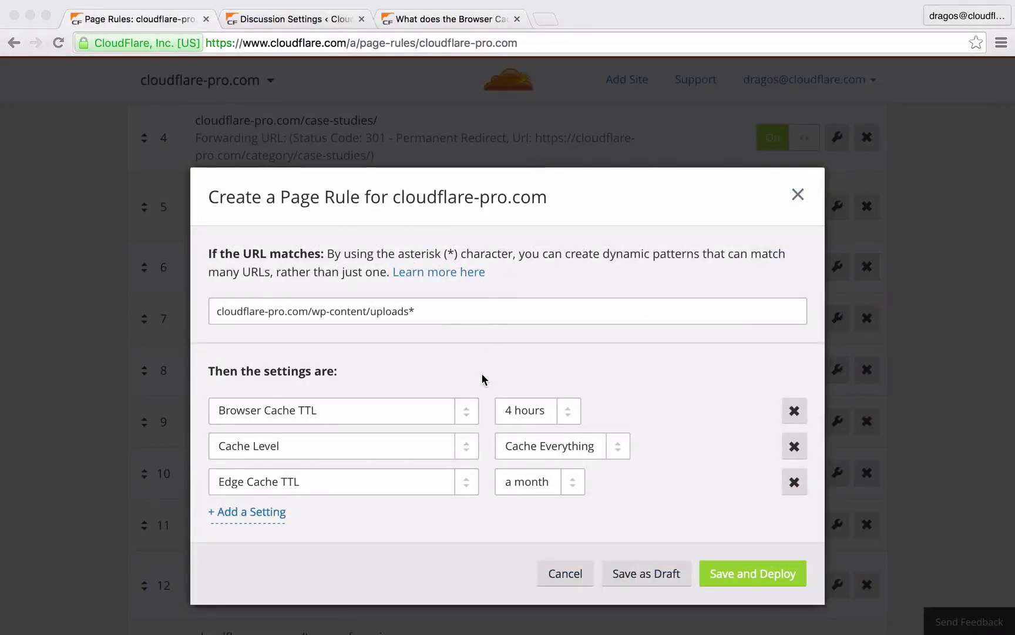
# Set Browser Cache TTL to a day in the cloudflare-pro.com/wp-content/uploads* page rule and save and deploy it.
pyautogui.click(592, 384)
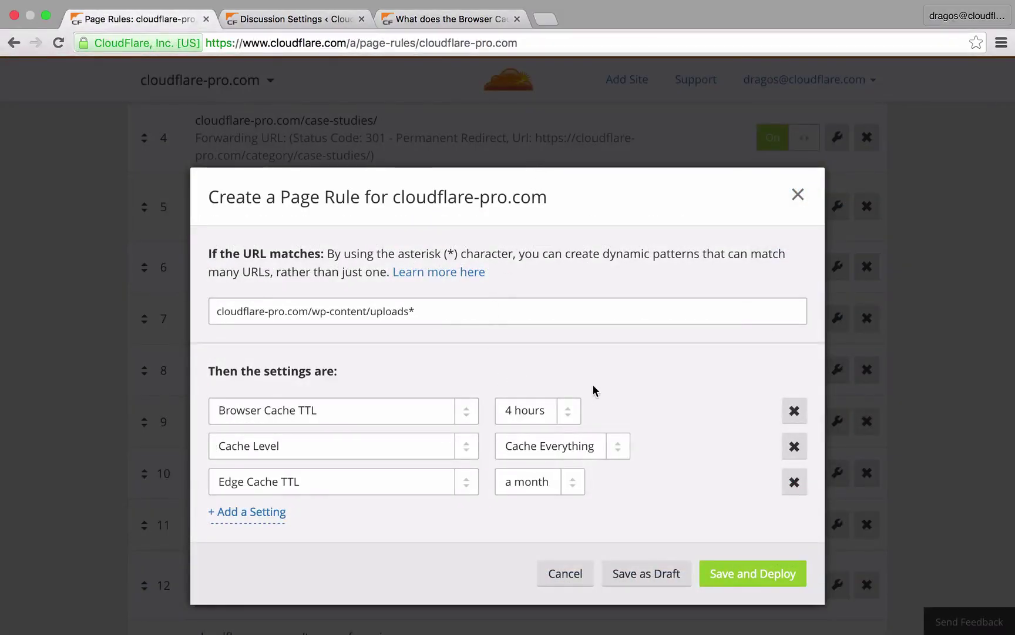
pyautogui.click(569, 412)
pyautogui.scroll(-2, 571, 333)
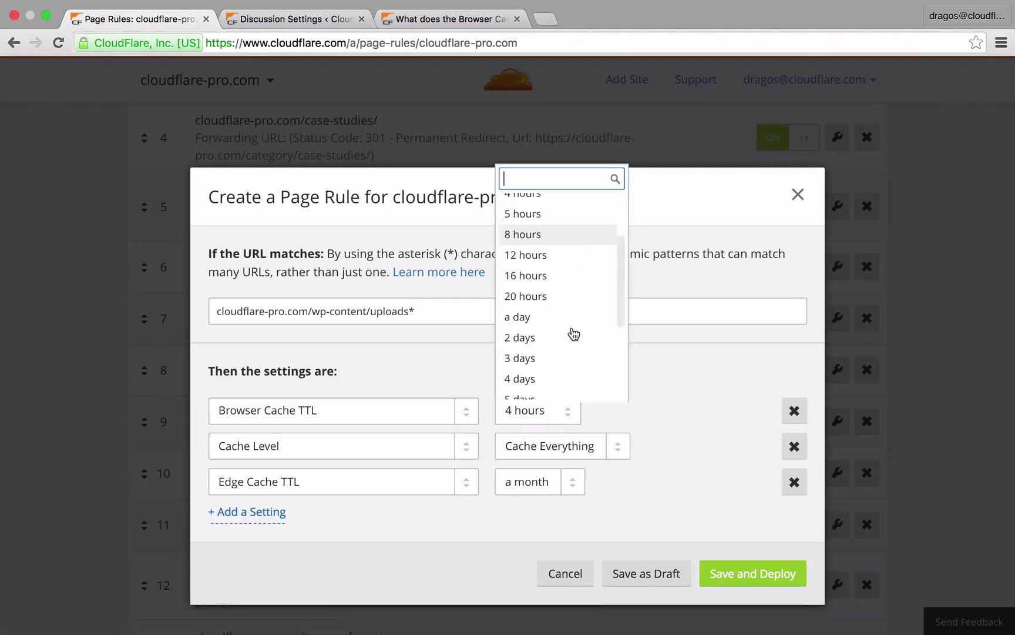
pyautogui.click(556, 318)
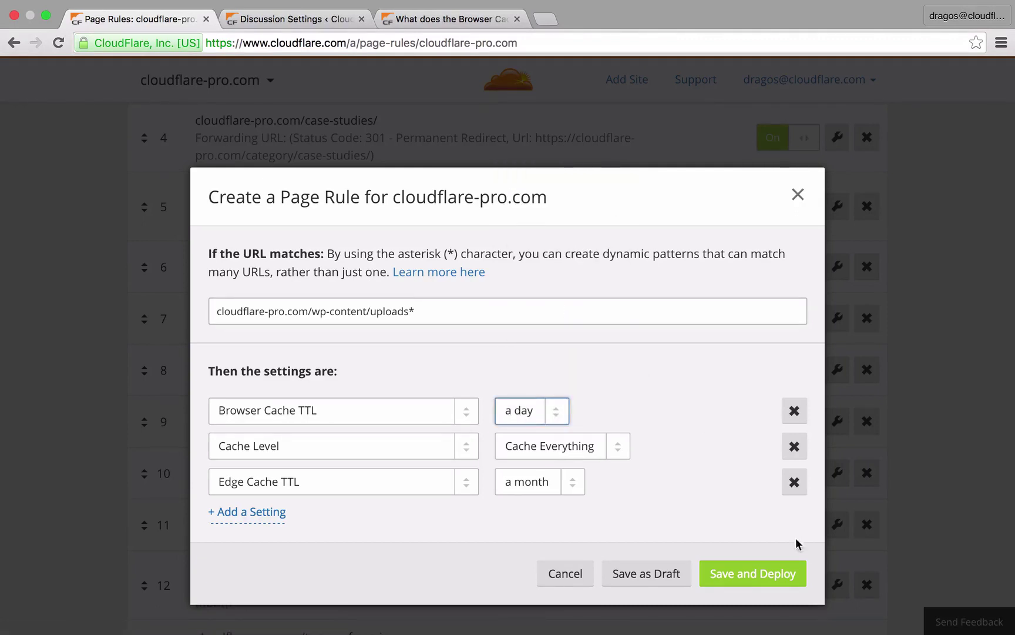
pyautogui.click(773, 572)
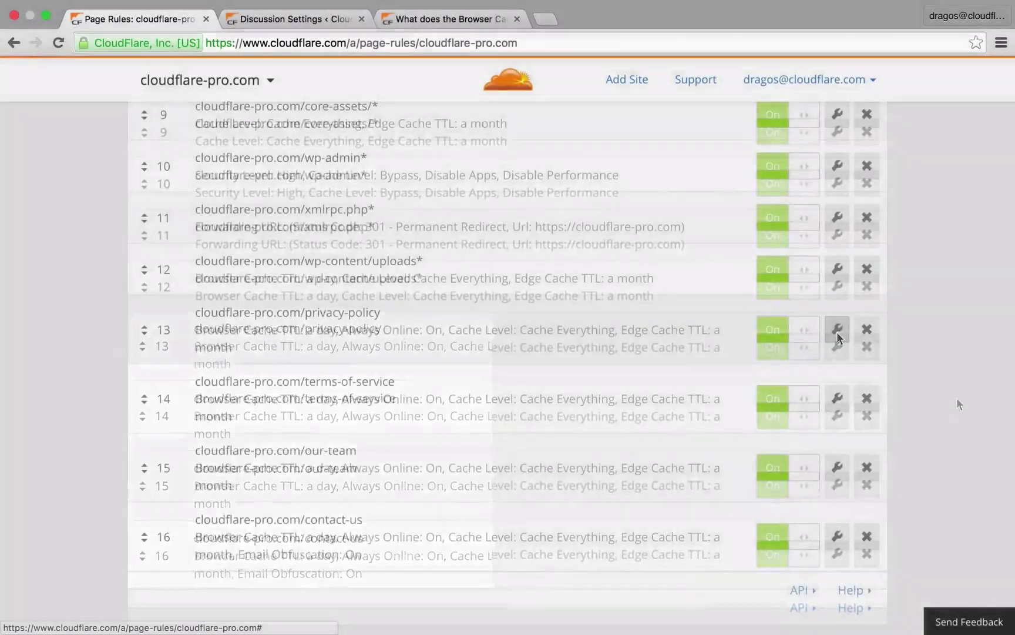
# Open the cloudflare-pro.com/privacy-policy page rule for editing and choose Always Online as its second setting.
pyautogui.click(837, 331)
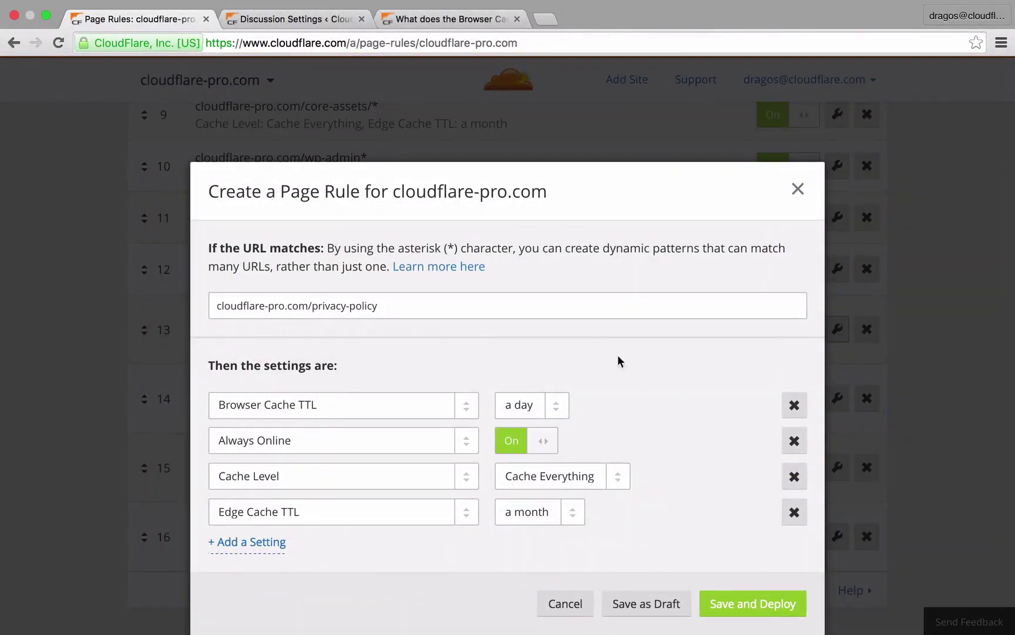
pyautogui.click(470, 443)
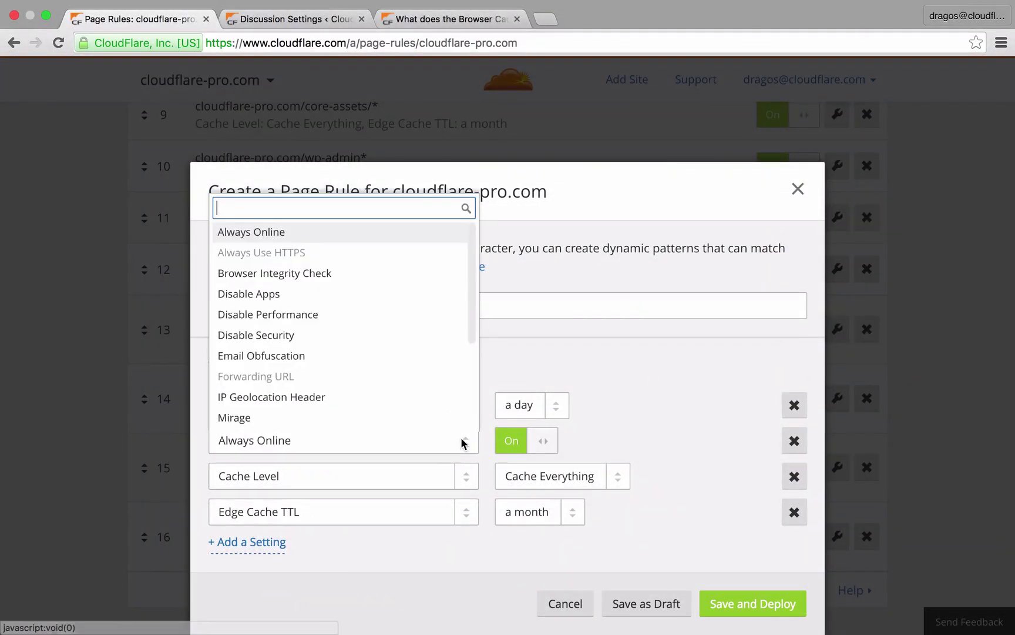
pyautogui.click(374, 231)
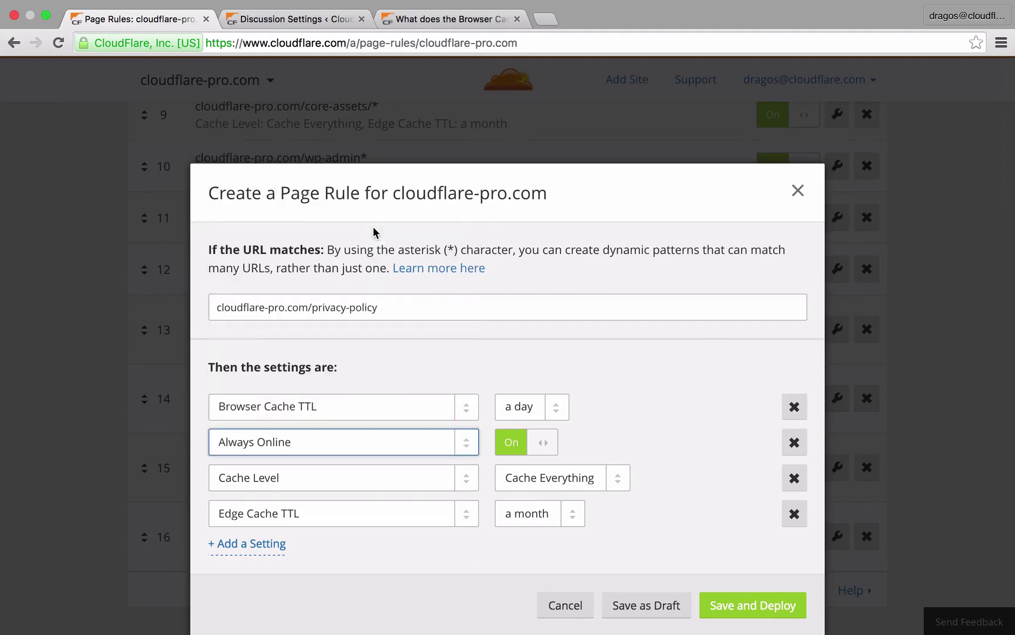
pyautogui.click(644, 453)
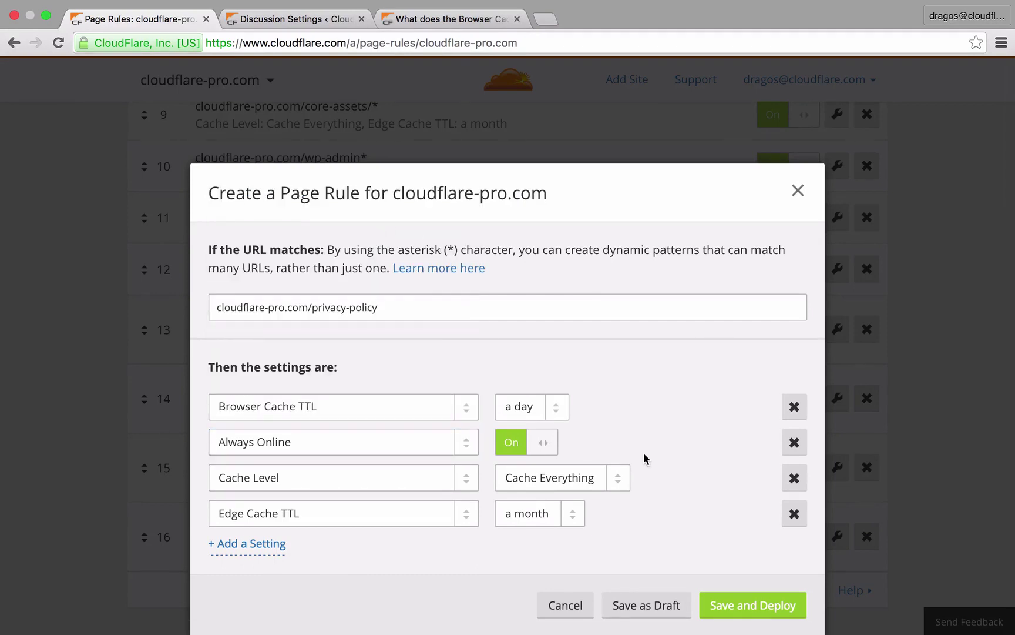
pyautogui.scroll(-1, 644, 458)
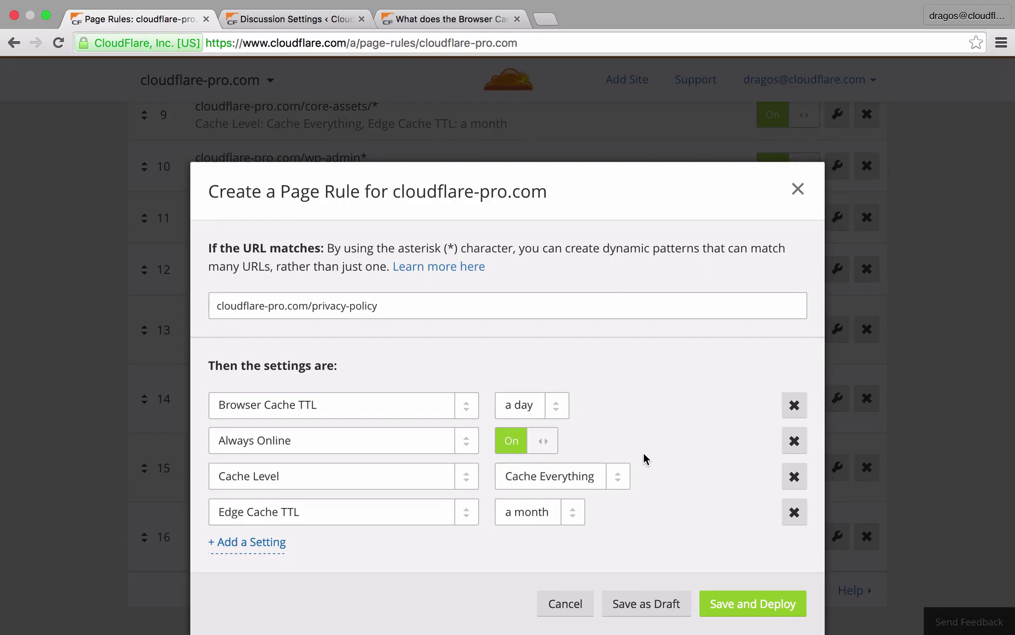
# Set Browser Cache TTL to a day and Cache Level to Cache Everything in the privacy-policy rule, and save and deploy it.
pyautogui.click(551, 415)
pyautogui.scroll(-4, 563, 365)
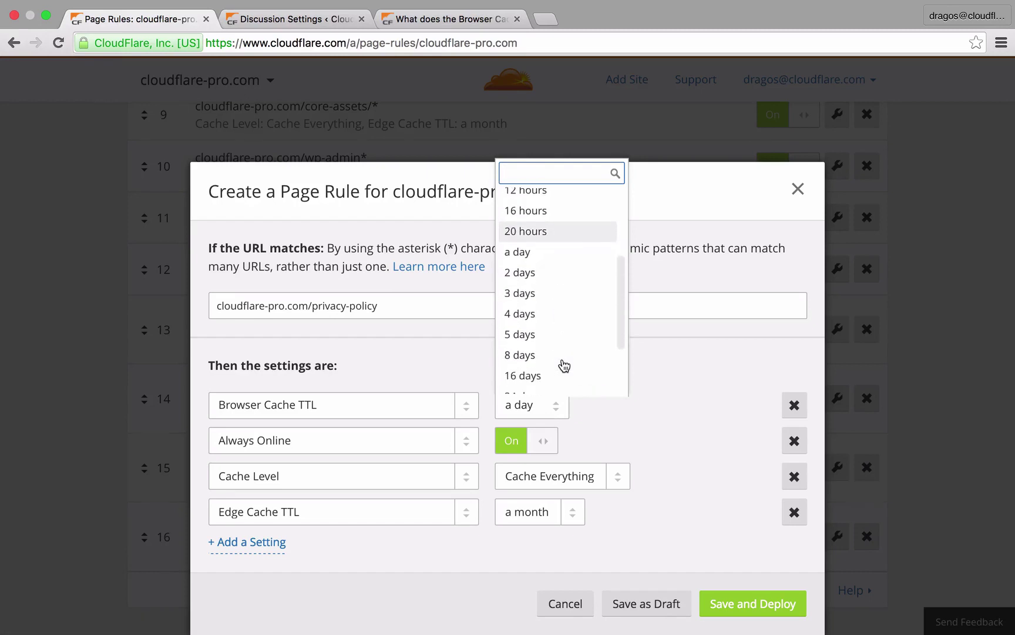
pyautogui.click(549, 241)
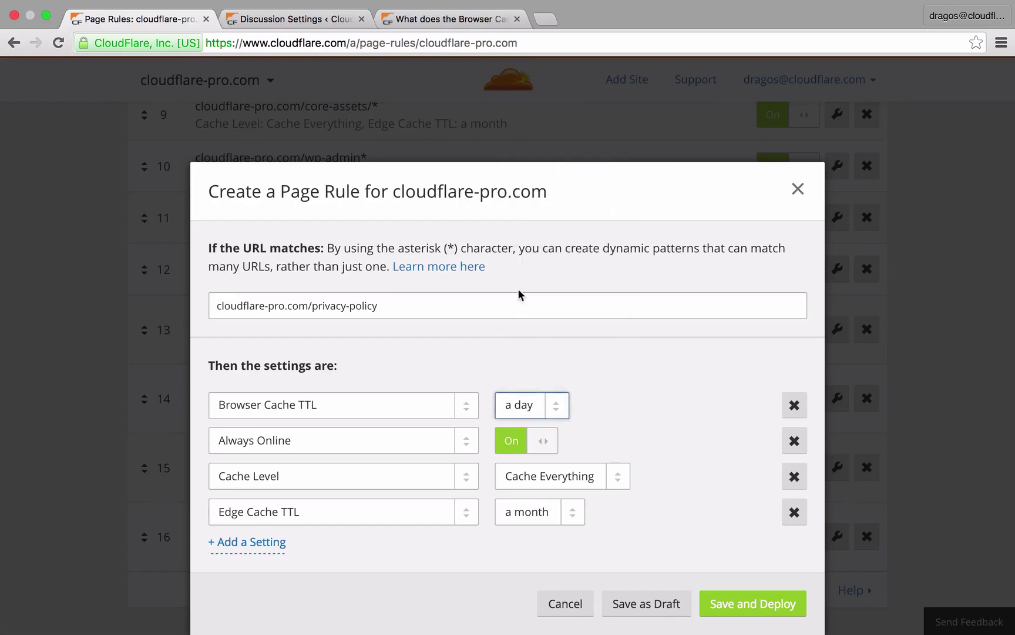
pyautogui.click(618, 477)
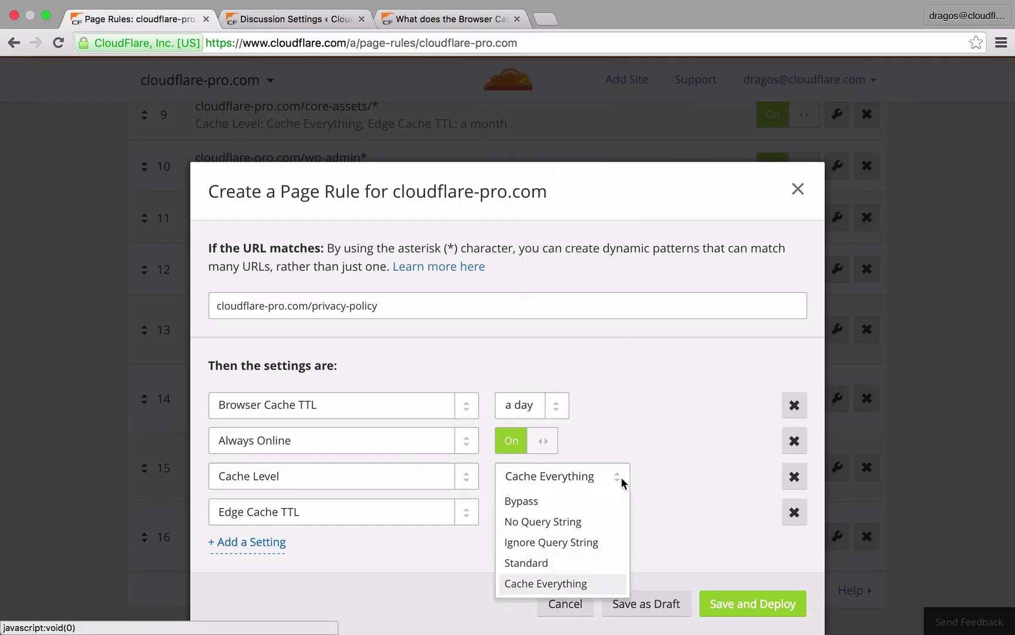
pyautogui.click(588, 584)
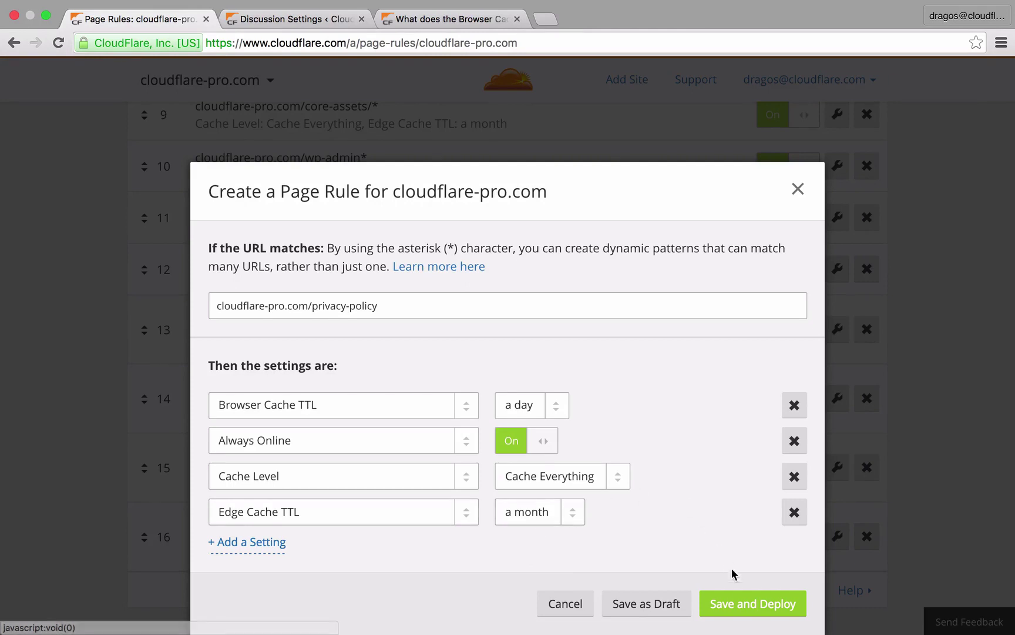
pyautogui.click(740, 611)
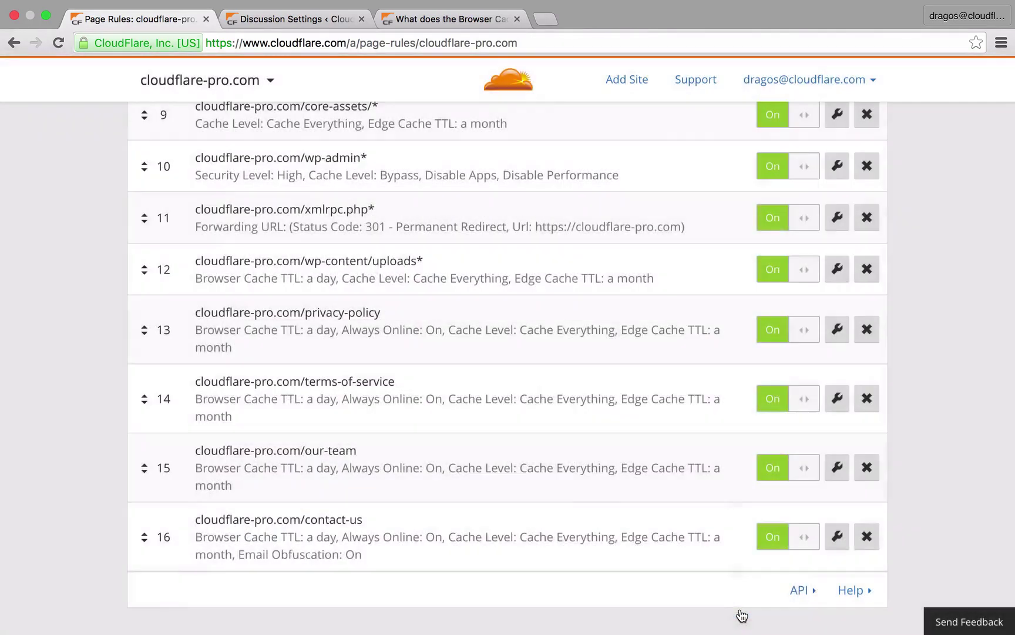
# Open the cloudflare-pro.com/contact-us page rule for editing.
pyautogui.scroll(-3, 623, 506)
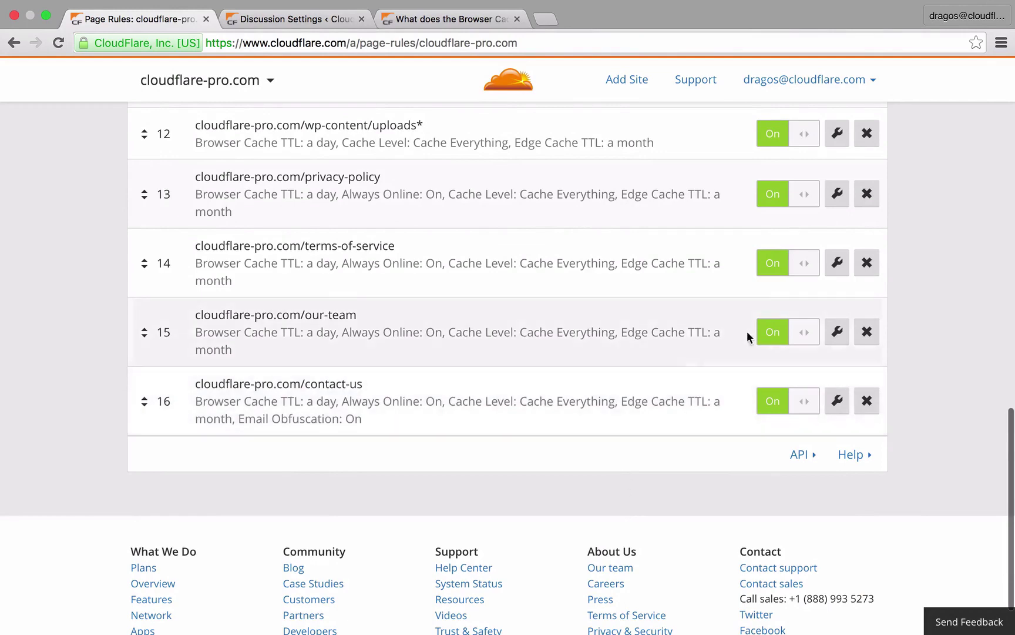
pyautogui.click(836, 405)
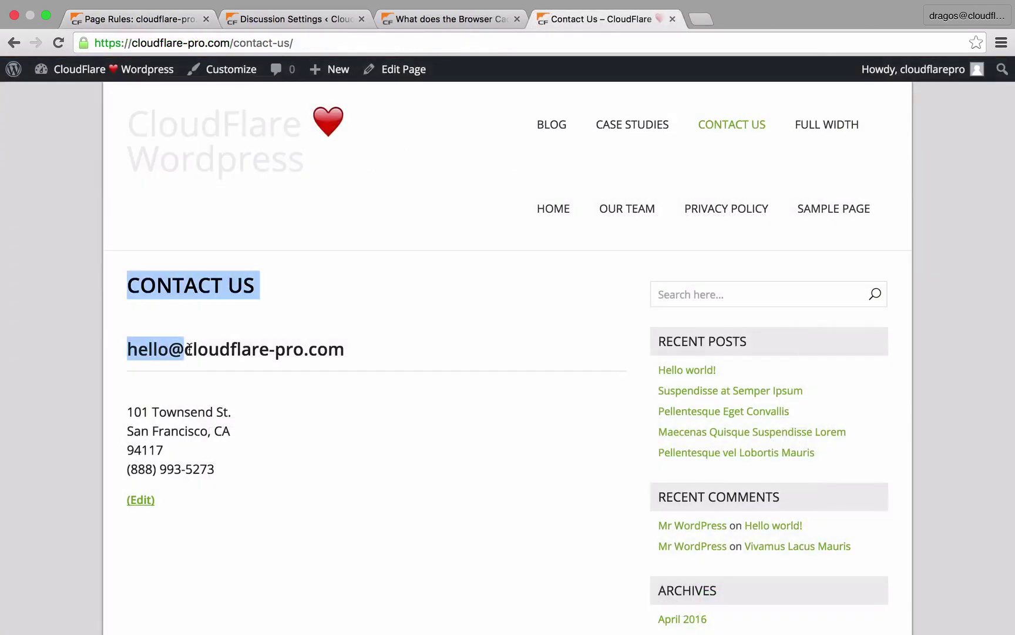
# Highlight the email heading on the live Contact Us page and examine its markup under entry-content in the page source.
pyautogui.moveTo(177, 348); pyautogui.dragTo(346, 342)
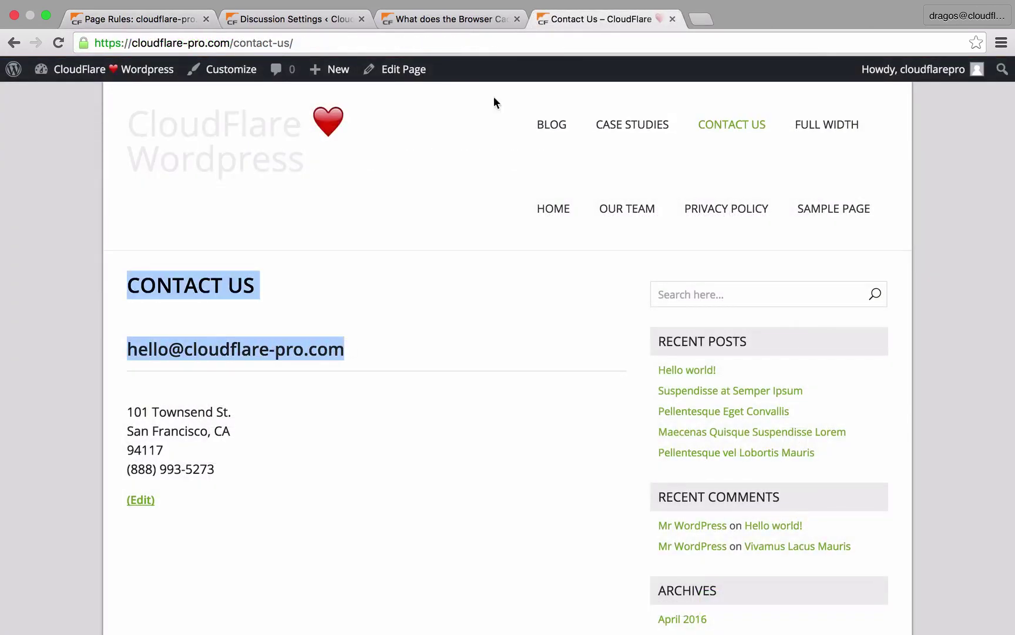
pyautogui.rightClick(379, 463)
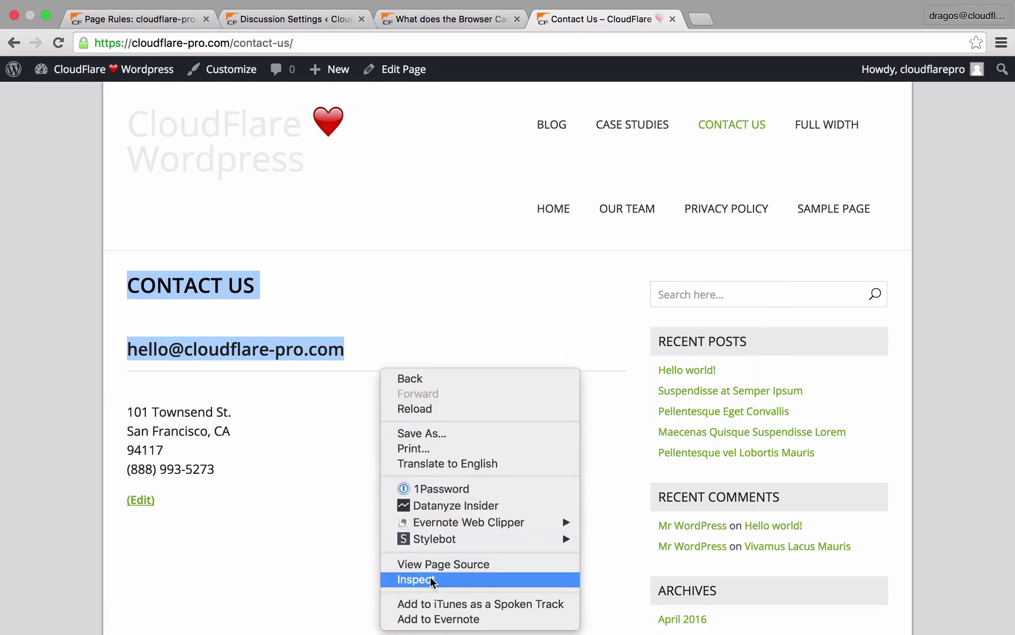
pyautogui.click(434, 564)
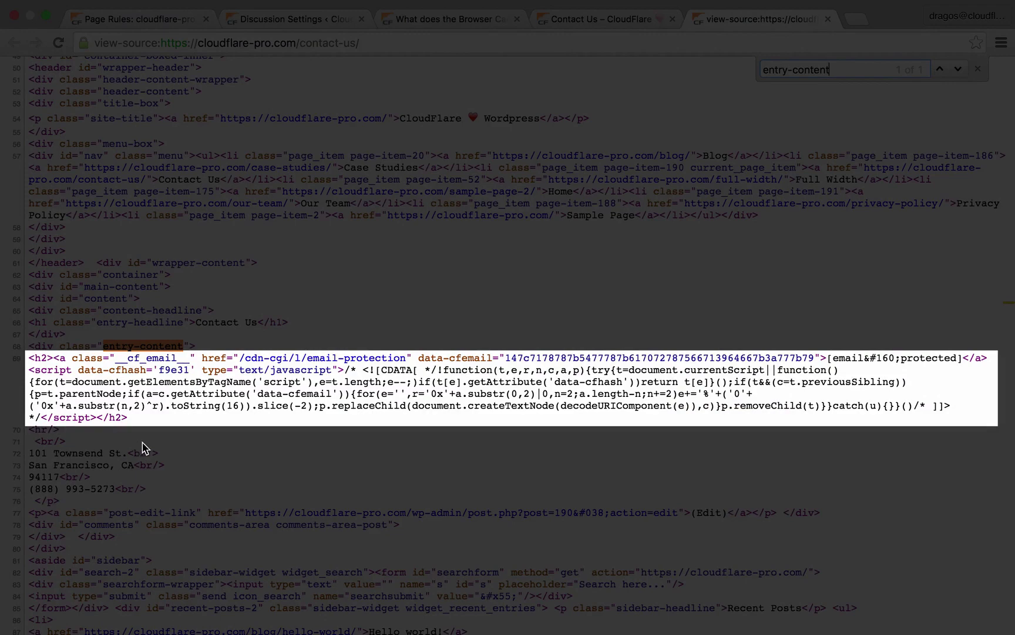
pyautogui.click(177, 428)
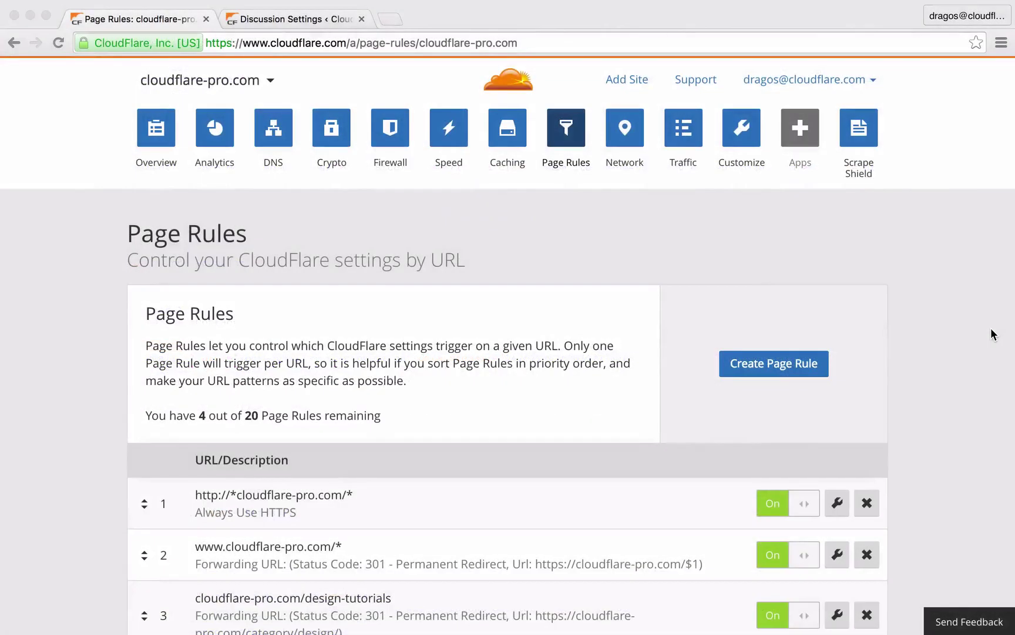
# Review the complete list of page rules for cloudflare-pro.com, from the HTTPS rule down to the contact-us rule.
pyautogui.scroll(-2, 991, 328)
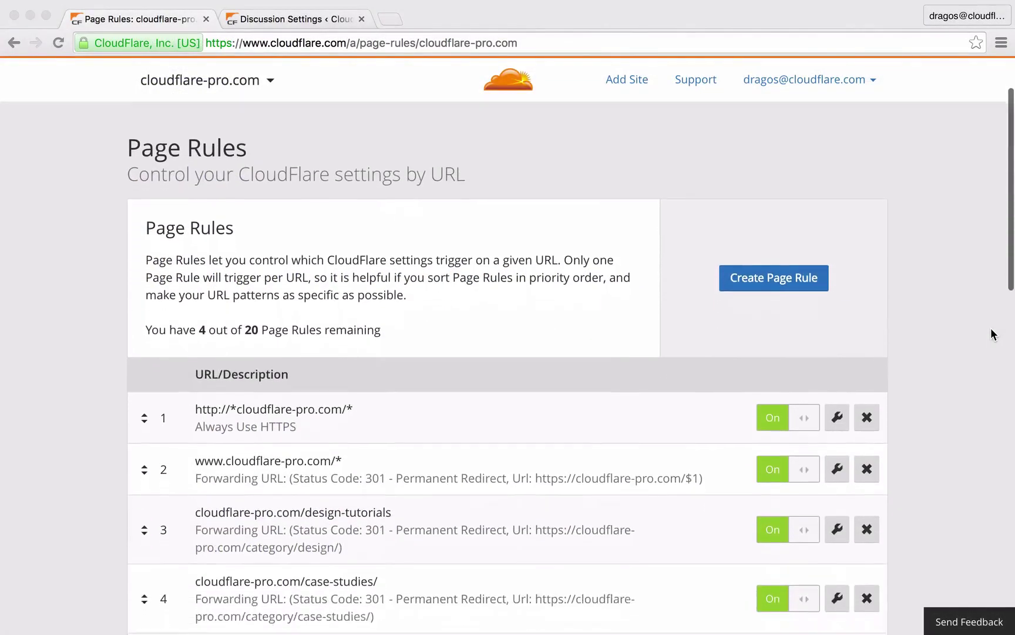
pyautogui.scroll(-5, 991, 328)
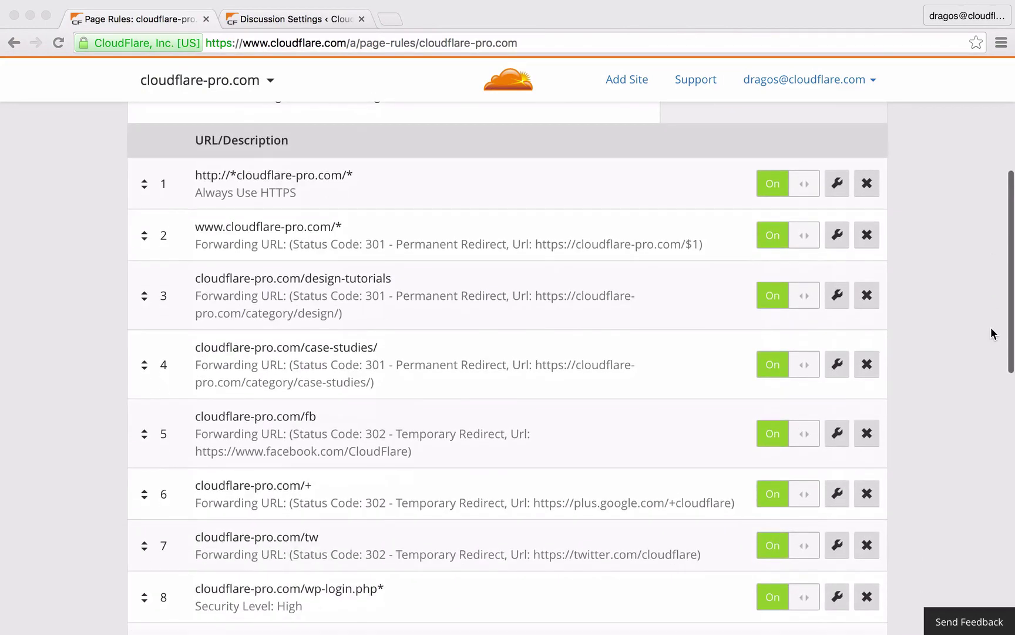
pyautogui.scroll(-5, 991, 332)
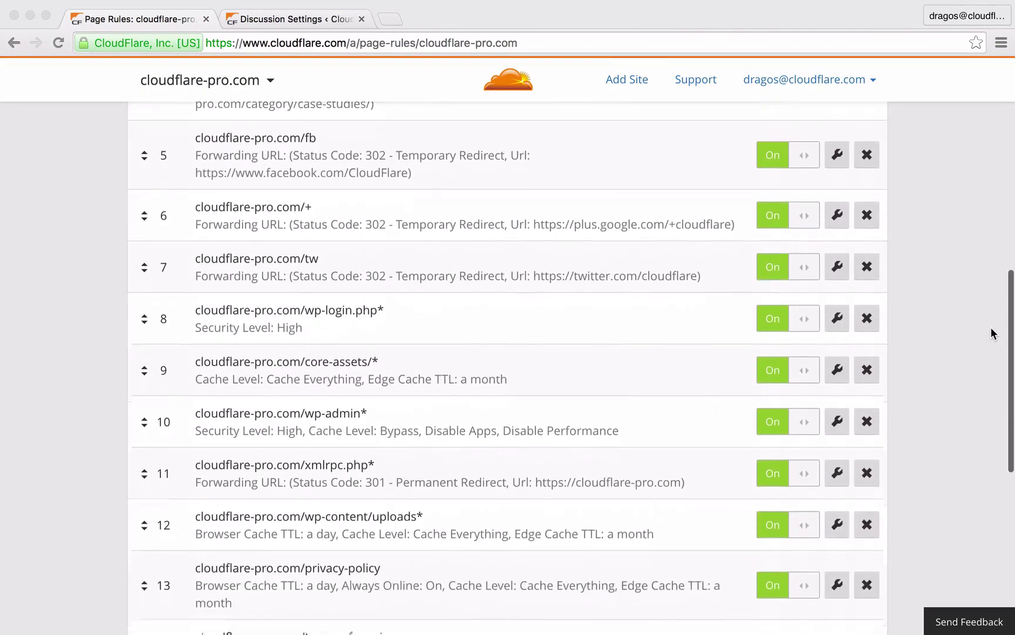
pyautogui.scroll(-3, 991, 328)
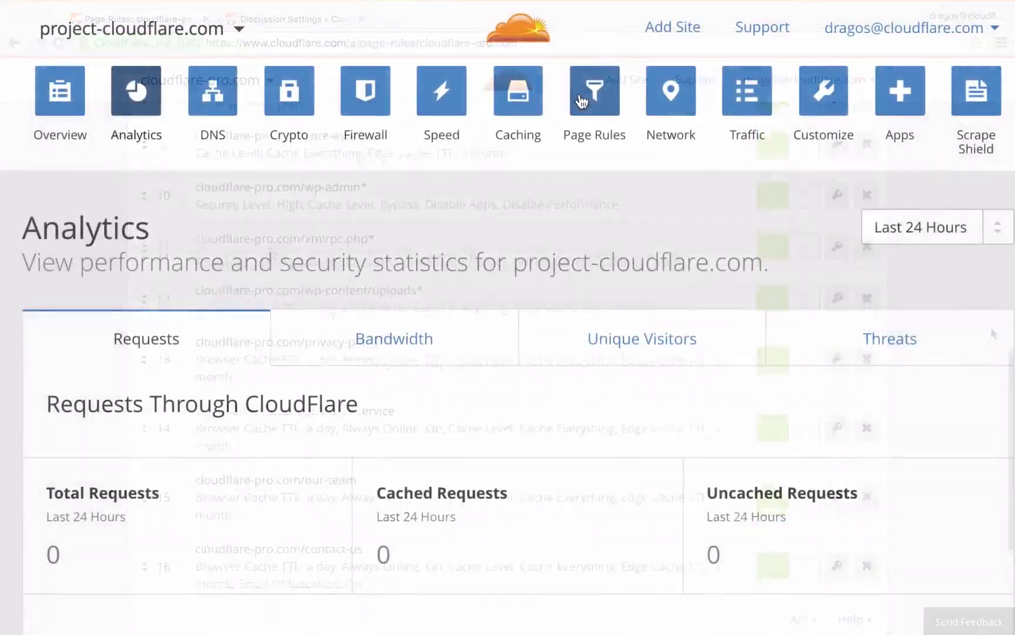
# Open the page rules of project-cloudflare.com and submit a purchase of 10 additional page rules.
pyautogui.click(590, 94)
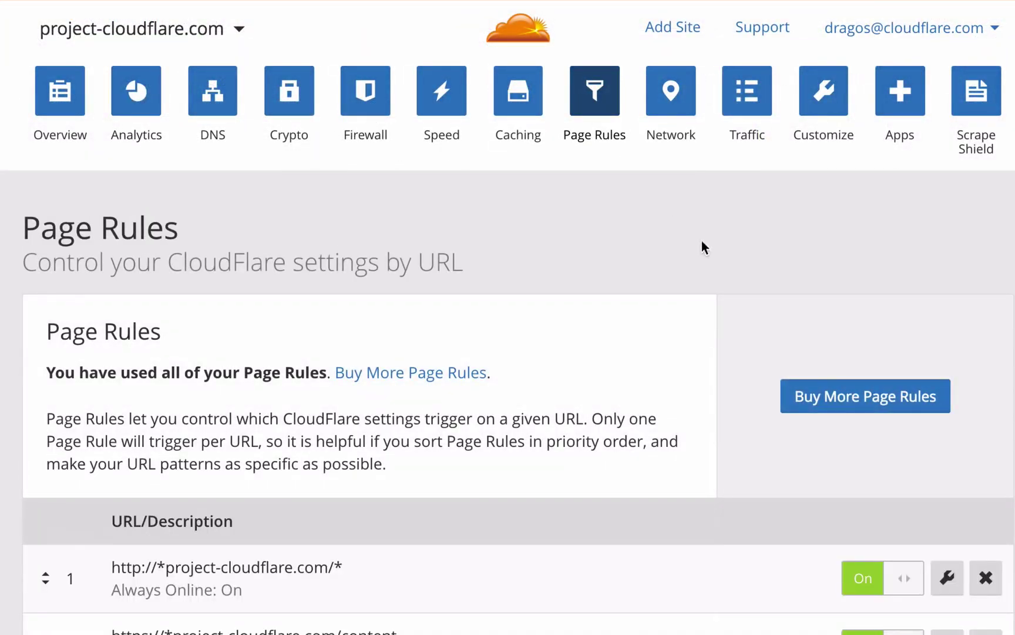
pyautogui.click(830, 402)
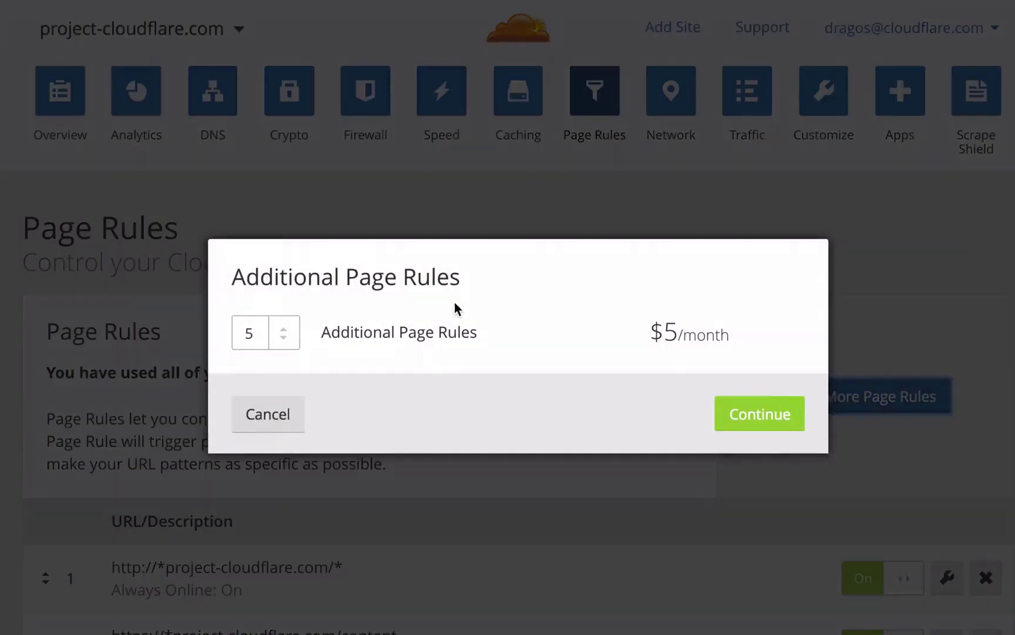
pyautogui.click(294, 327)
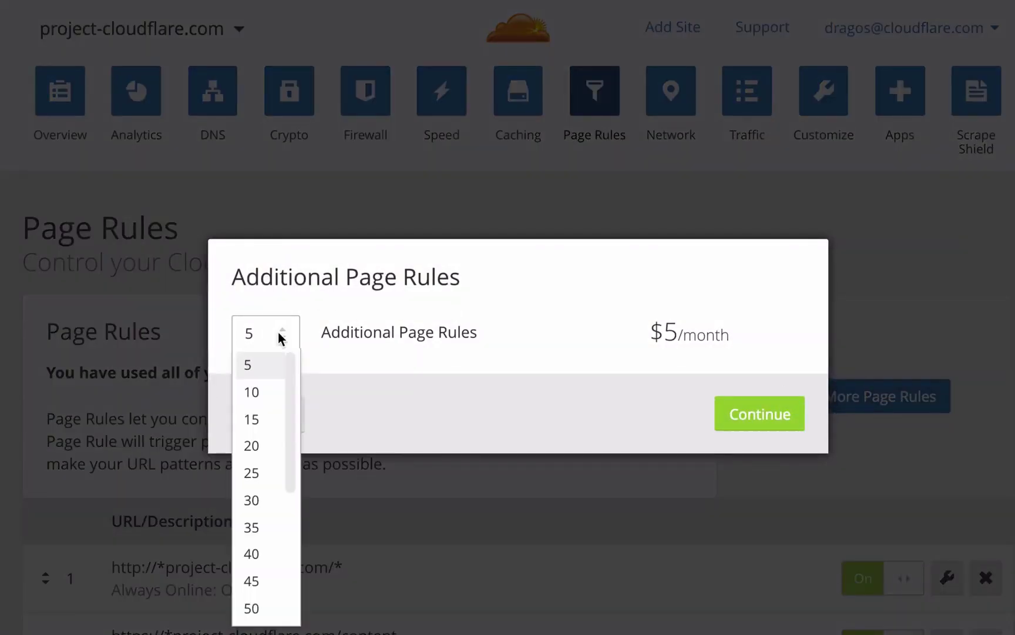
pyautogui.click(267, 390)
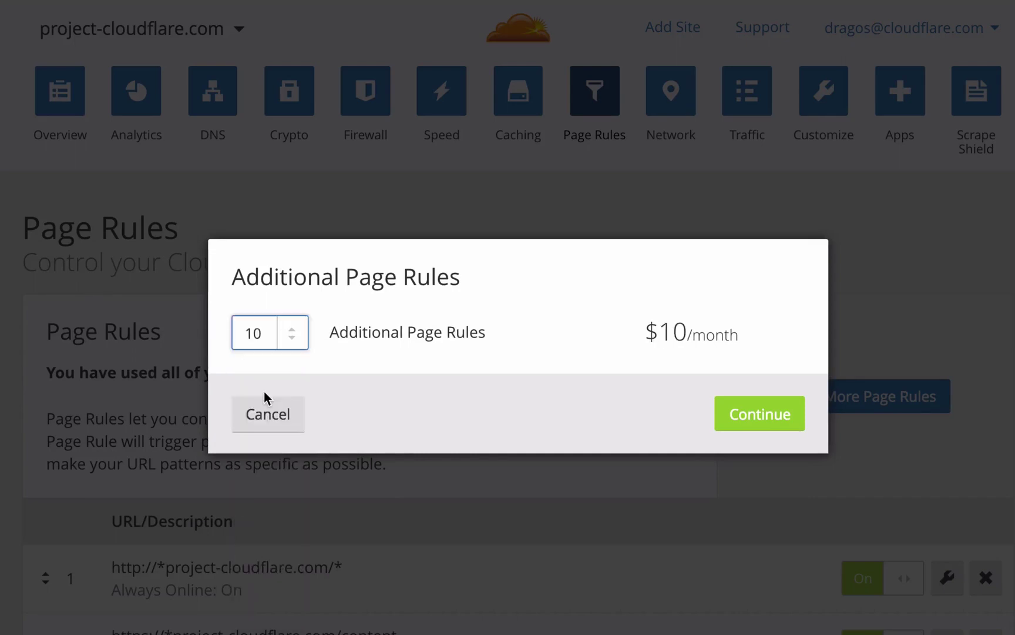
pyautogui.click(761, 412)
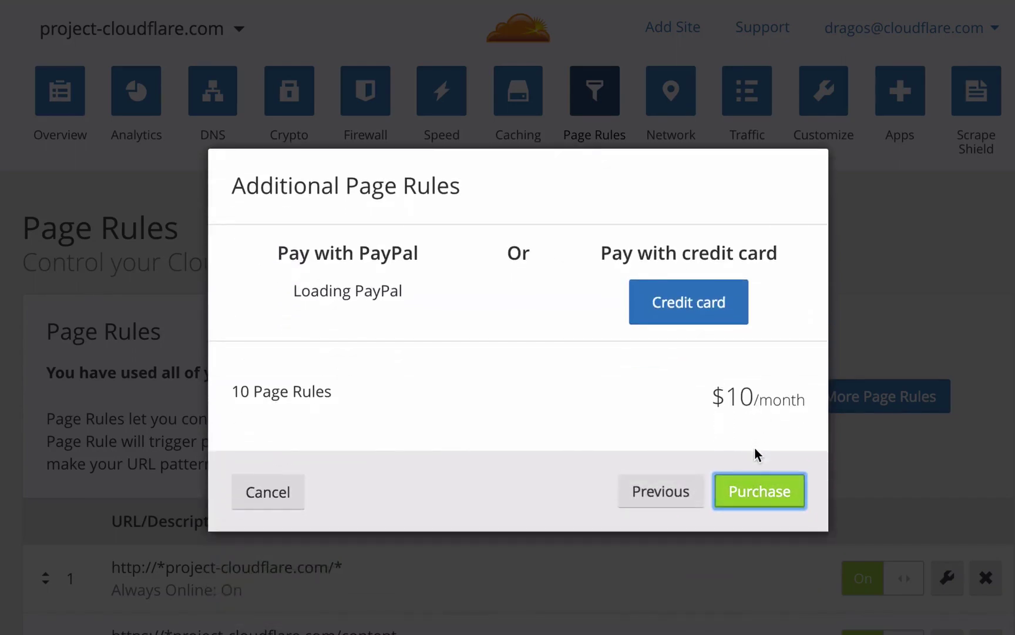
pyautogui.click(758, 493)
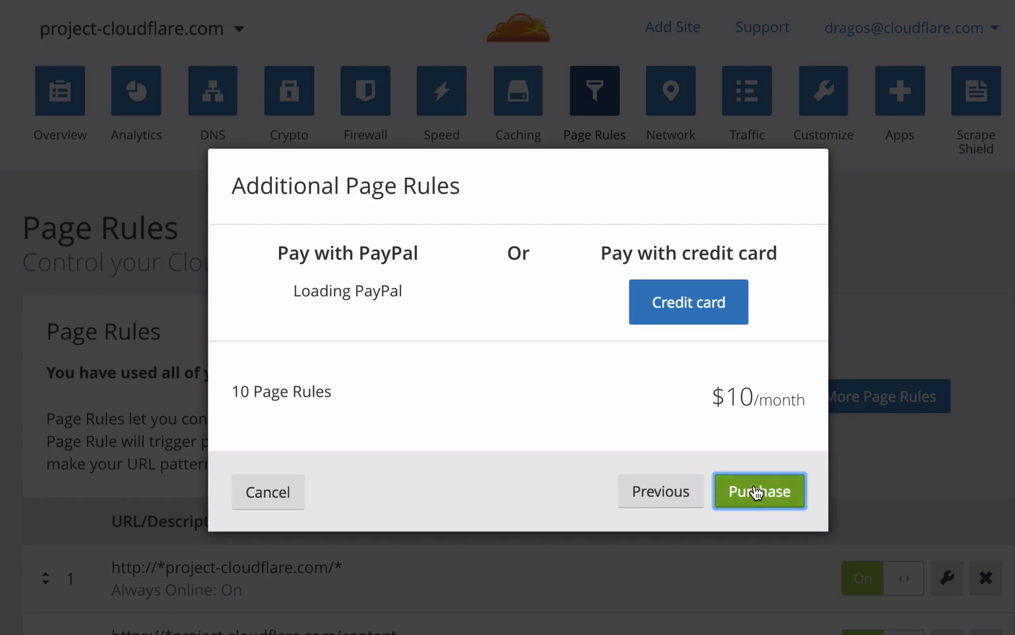